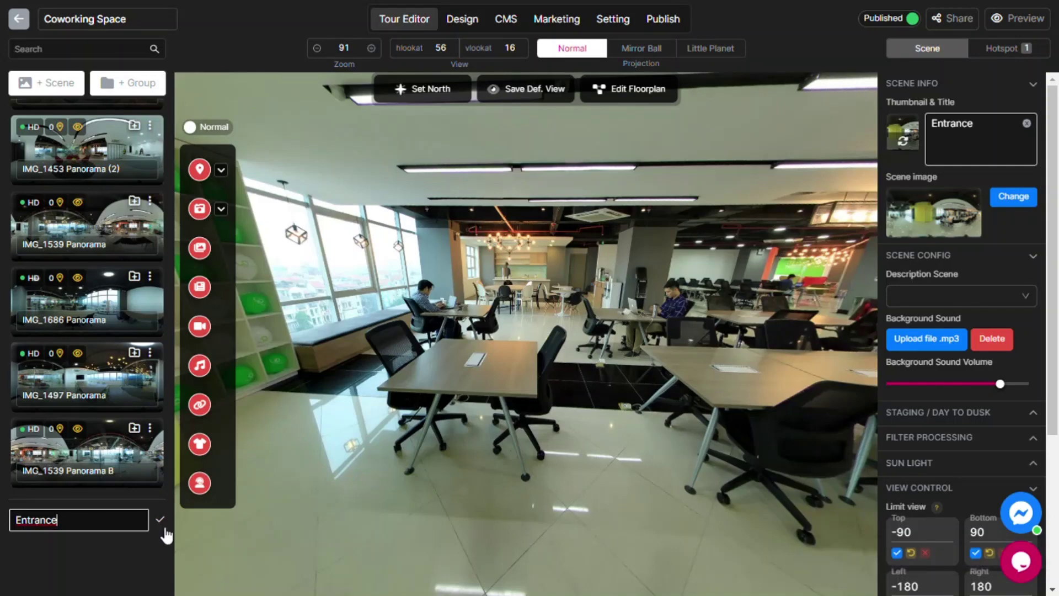
# - Create the Entrance, Room for rent and Others groups, with Entrance moved to the top
pyautogui.click(159, 519)
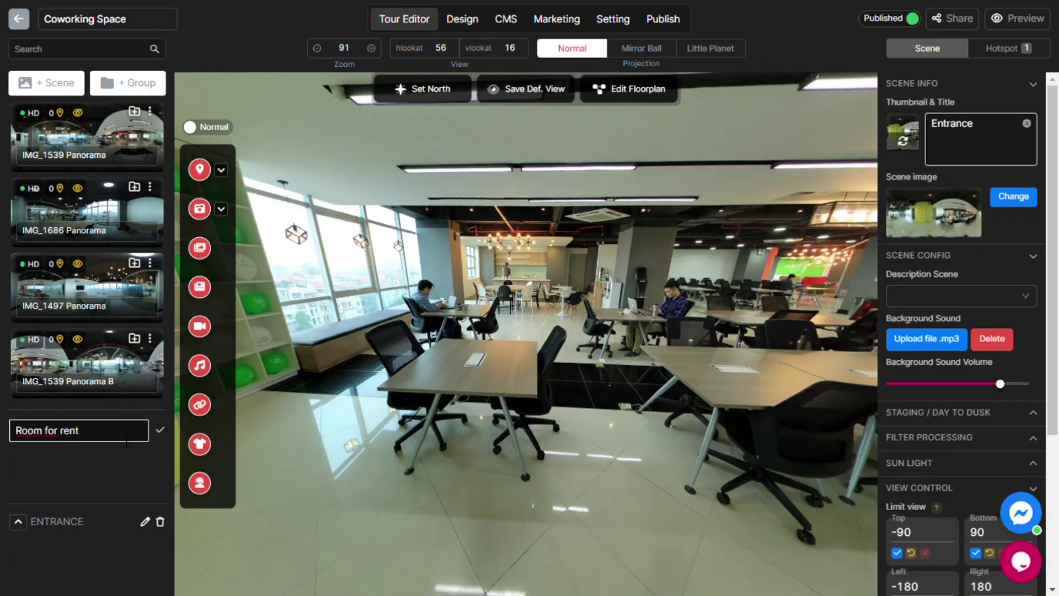
pyautogui.press('Return')
pyautogui.scroll(-2, 74, 351)
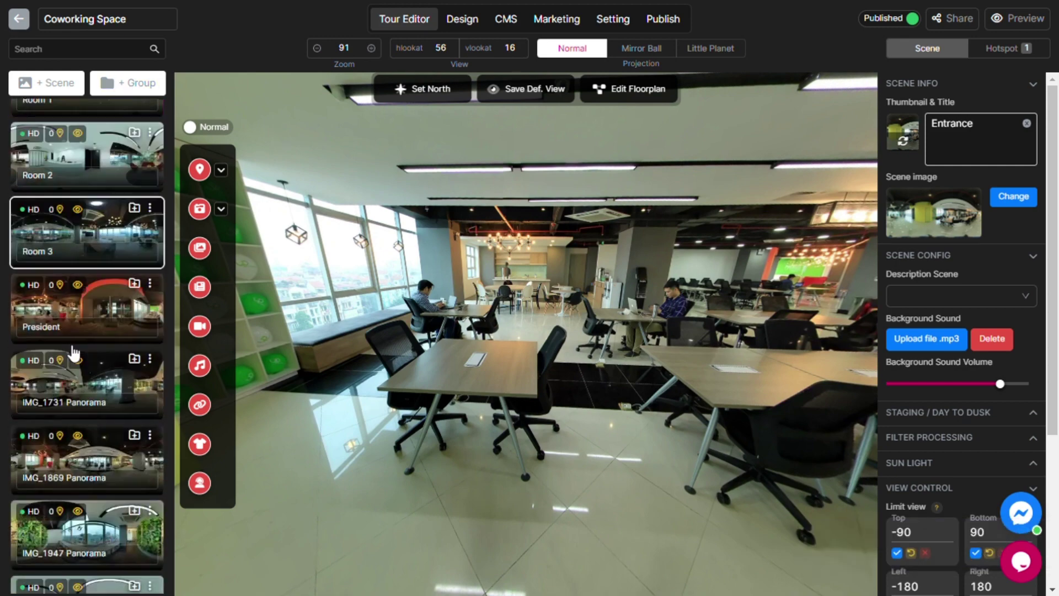
pyautogui.write('Others')
pyautogui.press('Return')
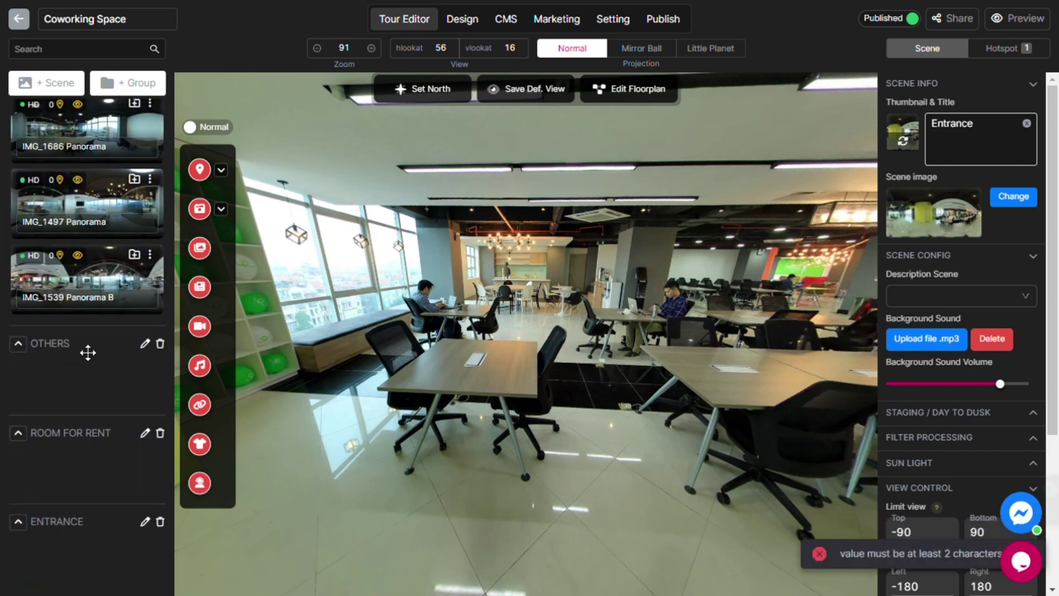
pyautogui.moveTo(66, 497); pyautogui.dragTo(47, 450)
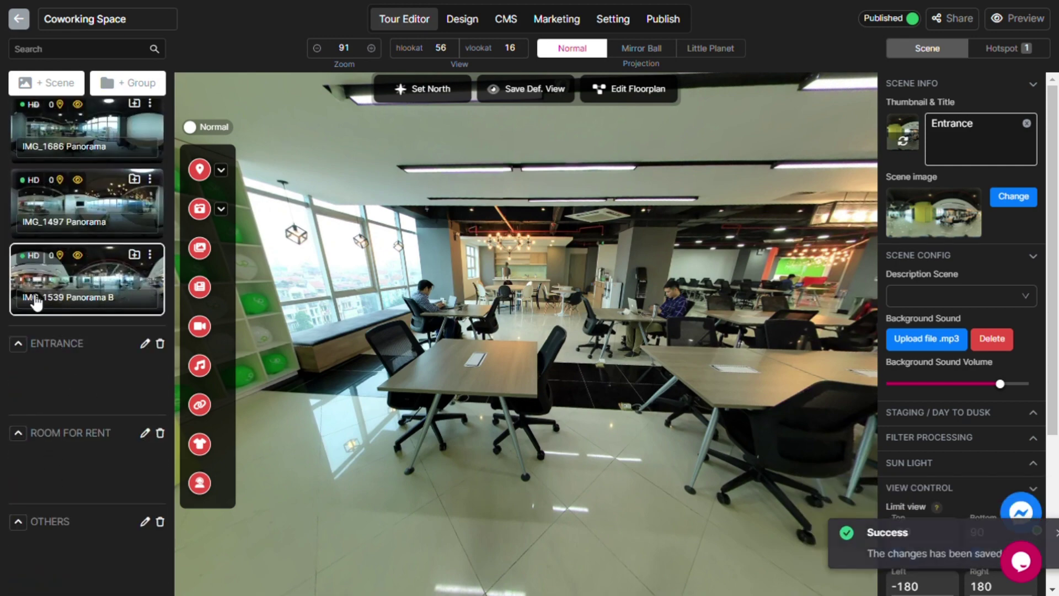
# - File the Entrance scene under Entrance, and Room 1 and Room 2 under Room for rent
pyautogui.scroll(10, 36, 302)
pyautogui.click(144, 149)
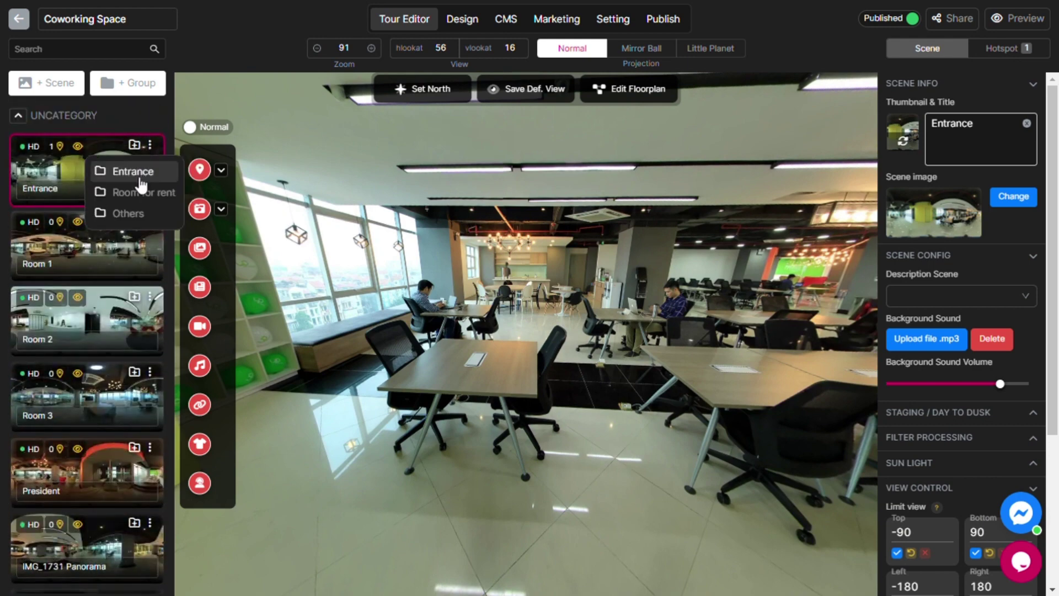
pyautogui.click(133, 172)
pyautogui.click(133, 171)
pyautogui.click(134, 145)
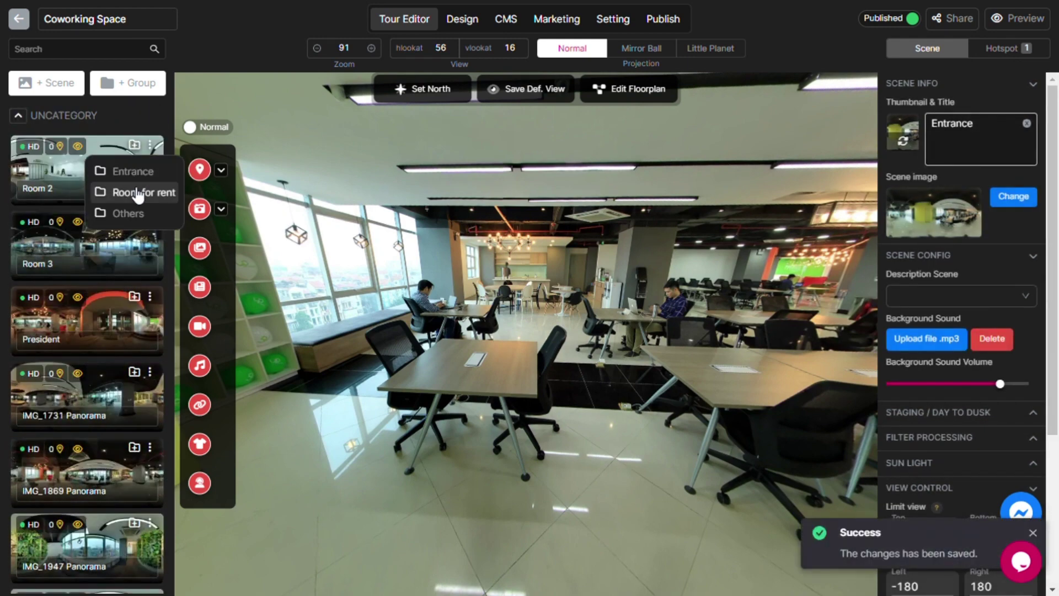
pyautogui.click(138, 192)
pyautogui.click(134, 145)
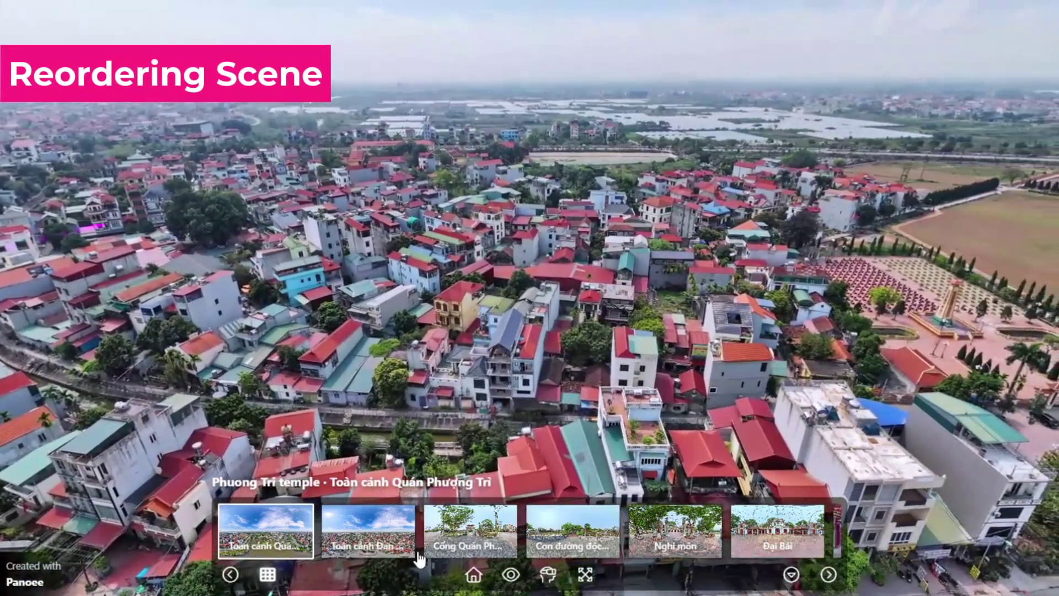
# - Visit the Toàn cảnh Đan Phượng, Cổng Quán Phượng Trì gate and Con đường độc đạo scenes
pyautogui.click(401, 549)
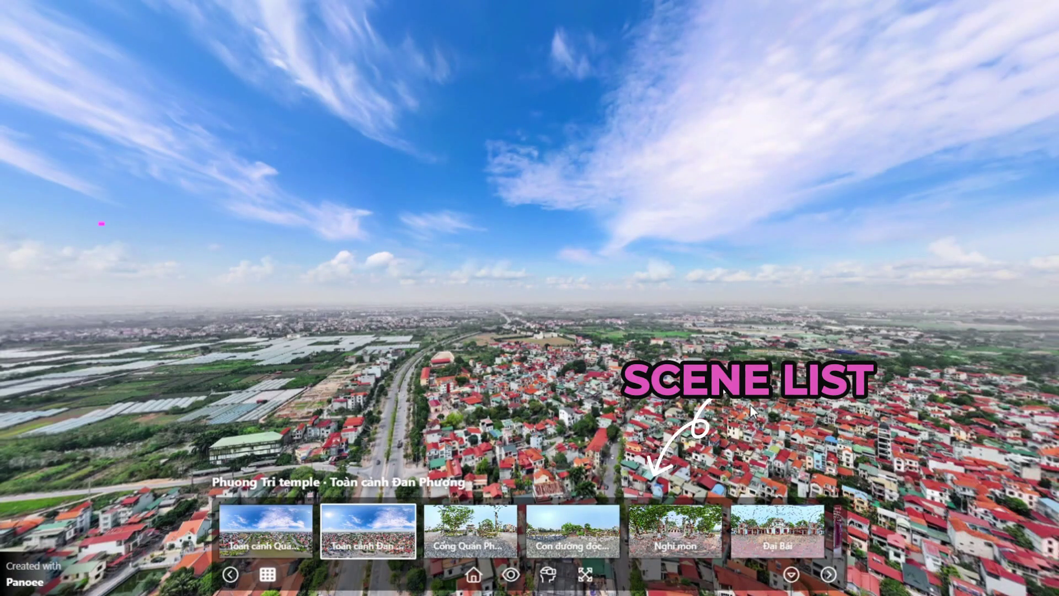
pyautogui.scroll(-3, 819, 552)
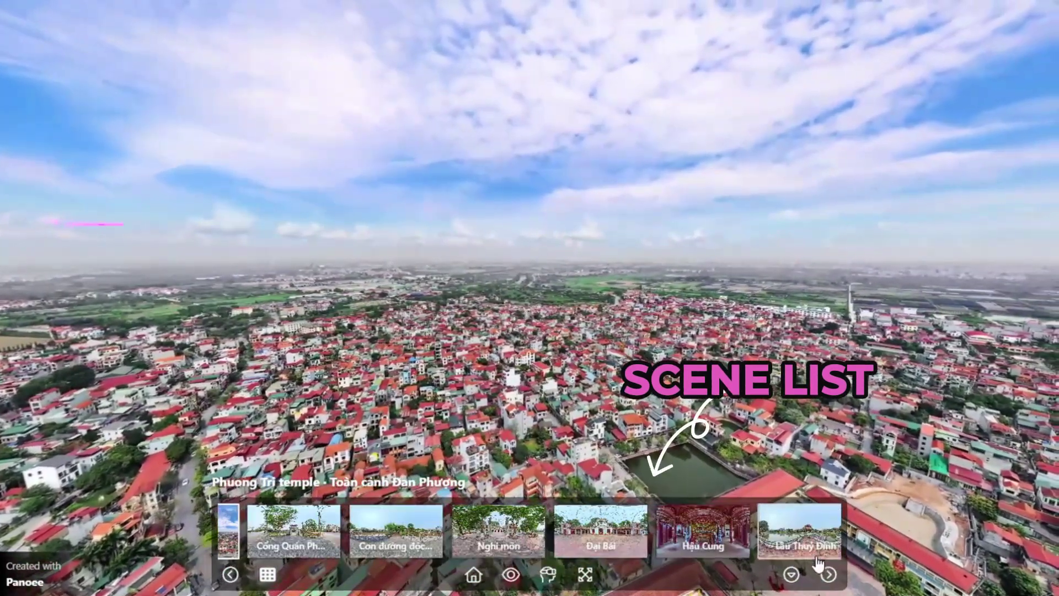
pyautogui.click(829, 573)
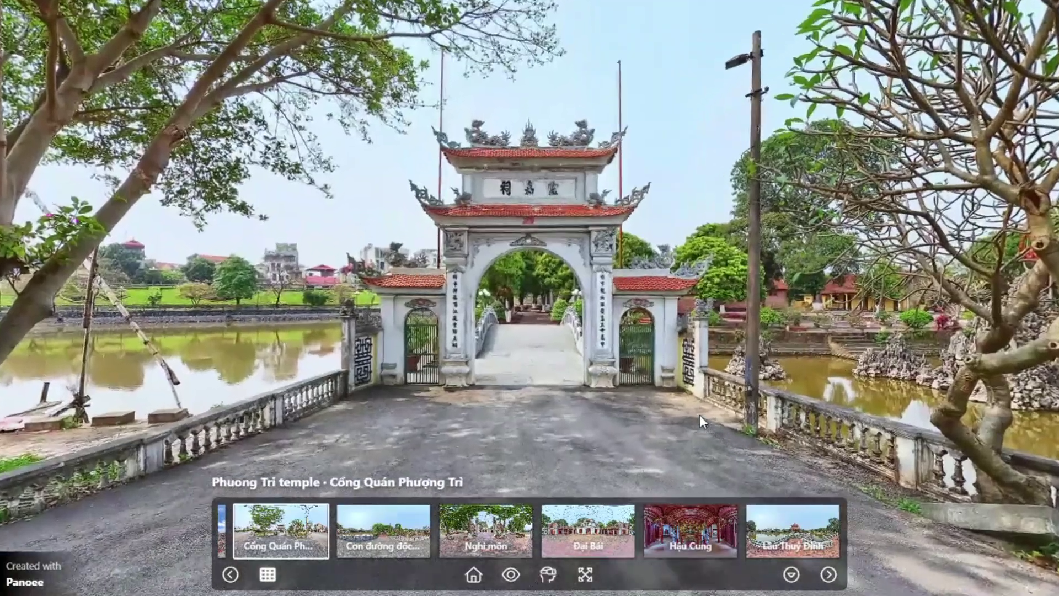
pyautogui.click(828, 574)
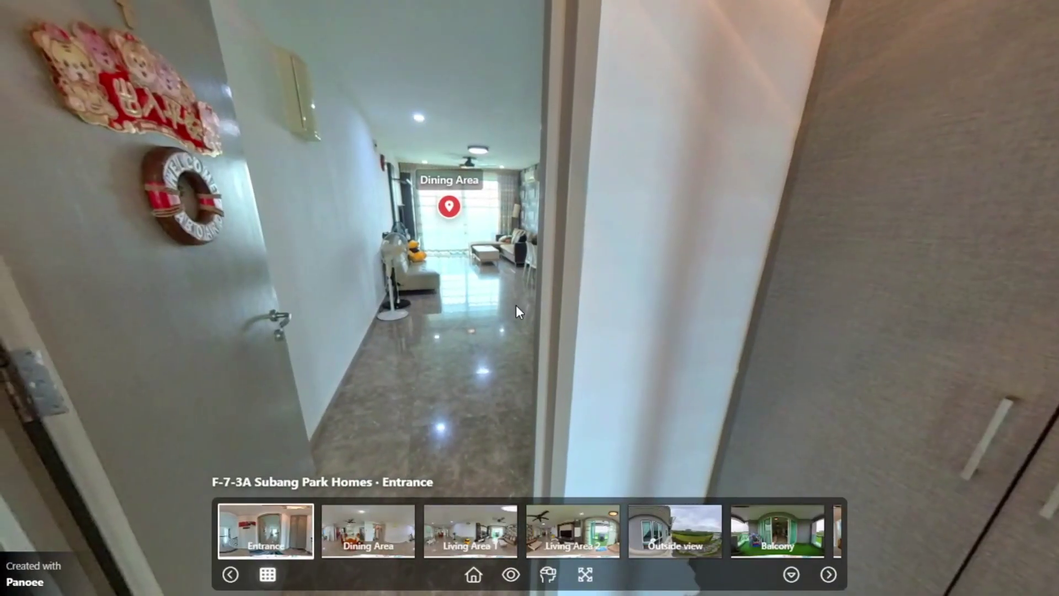
pyautogui.moveTo(437, 335); pyautogui.dragTo(286, 350)
# - In the apartment tour, go through Dining Area and Living Area 1 to Living Area 2
pyautogui.click(542, 218)
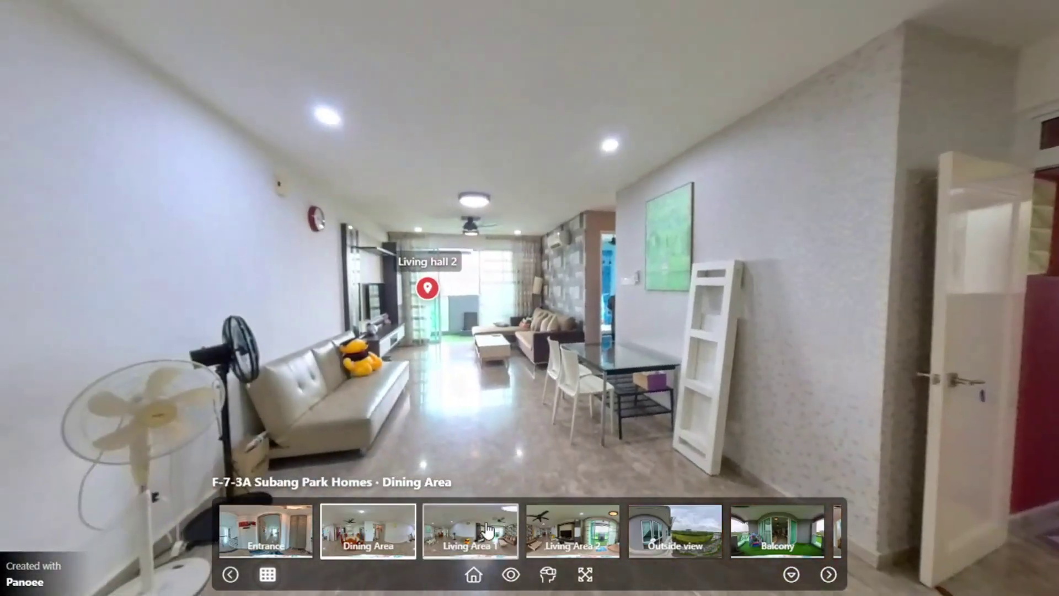
pyautogui.click(488, 531)
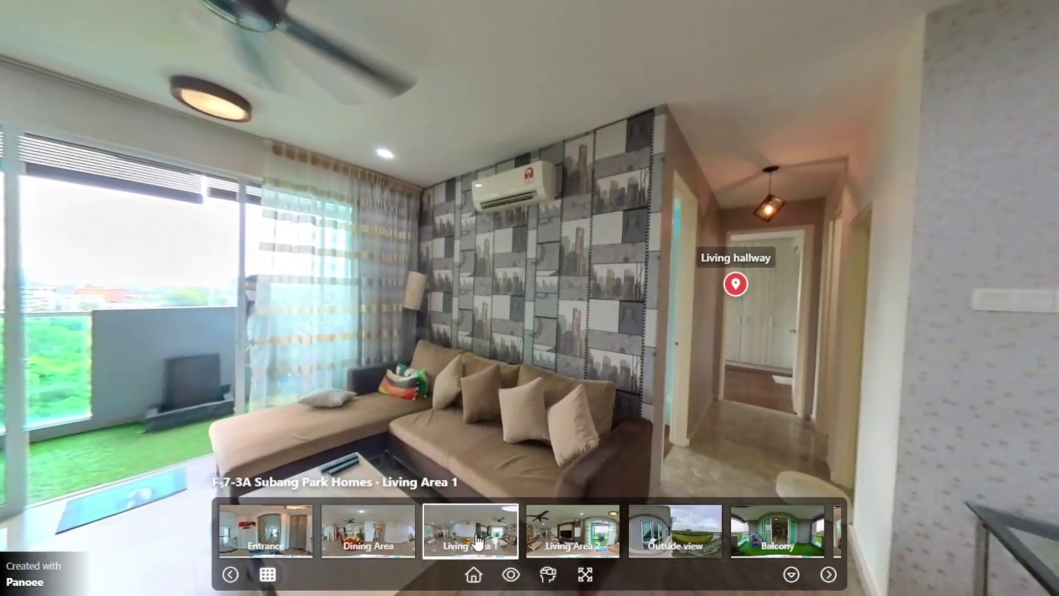
pyautogui.click(572, 531)
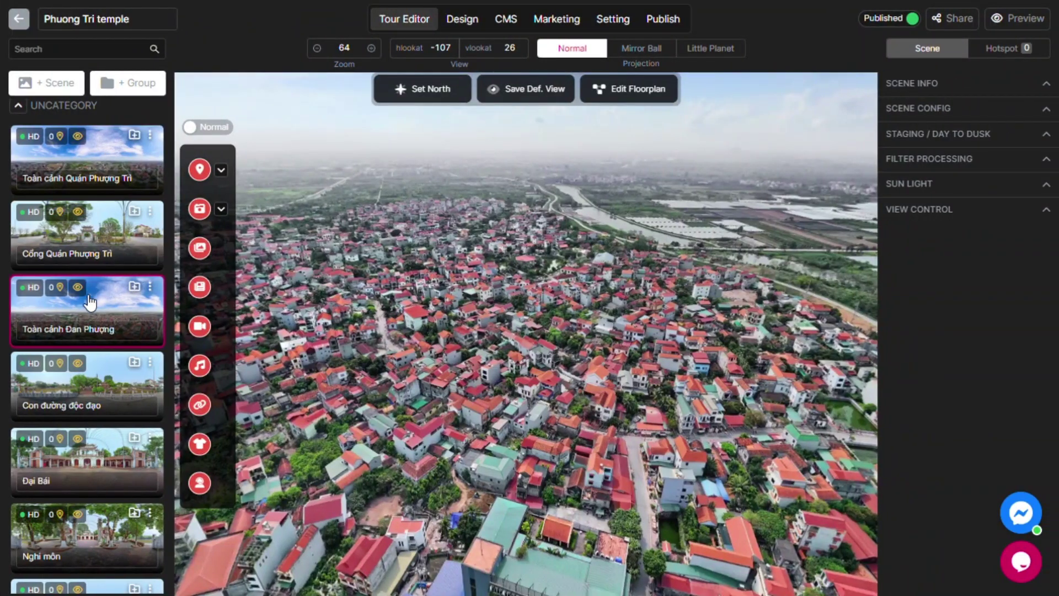
# - Drag Toàn cảnh Đan Phượng to the top, Nghi môn above Đại Bái, and Hậu Cung higher
pyautogui.moveTo(100, 313); pyautogui.dragTo(95, 161)
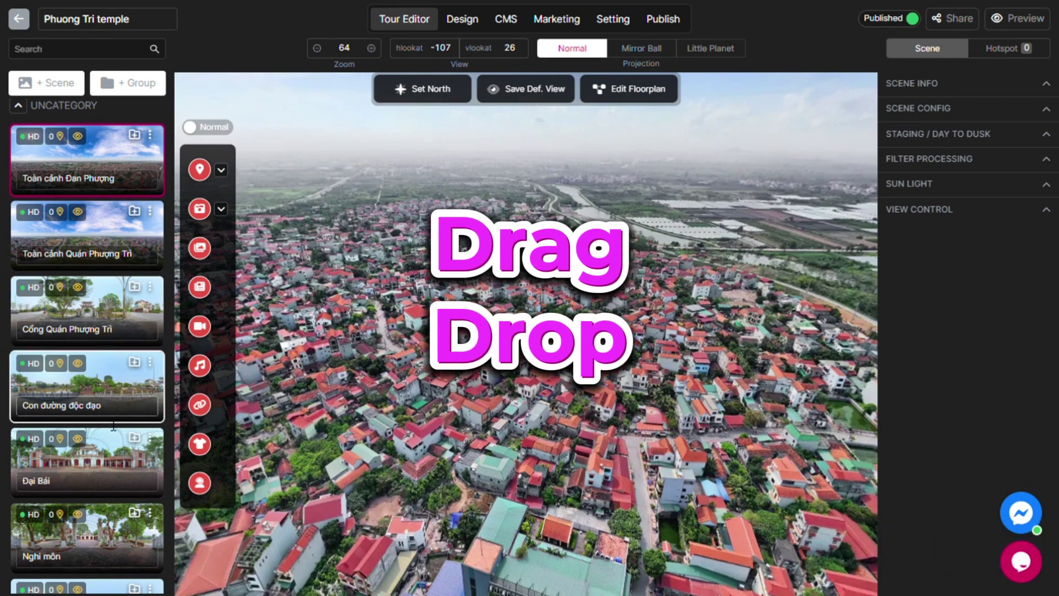
pyautogui.scroll(-1, 110, 441)
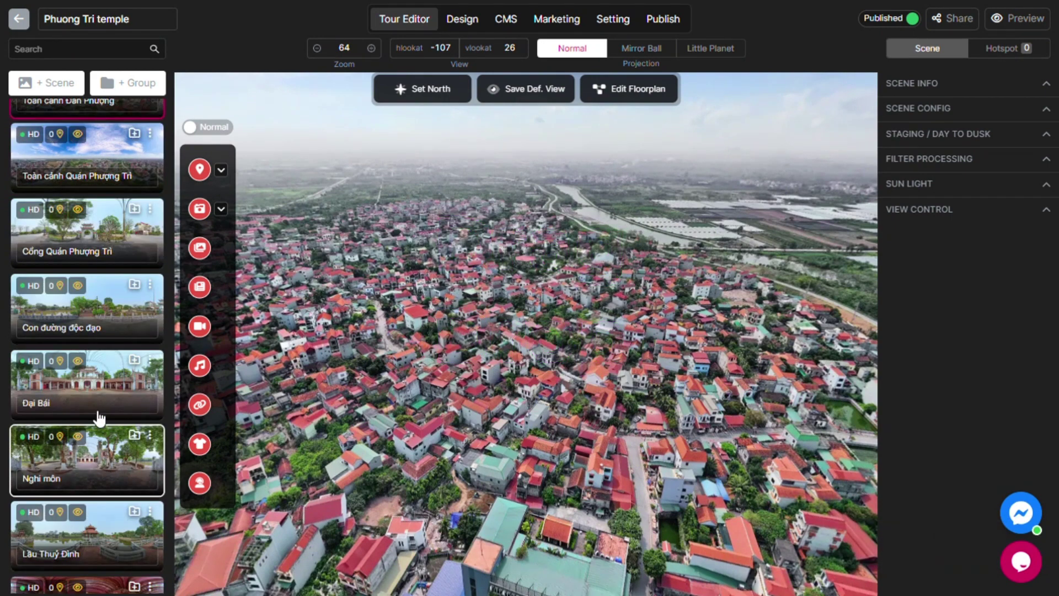
pyautogui.moveTo(99, 418); pyautogui.dragTo(91, 382)
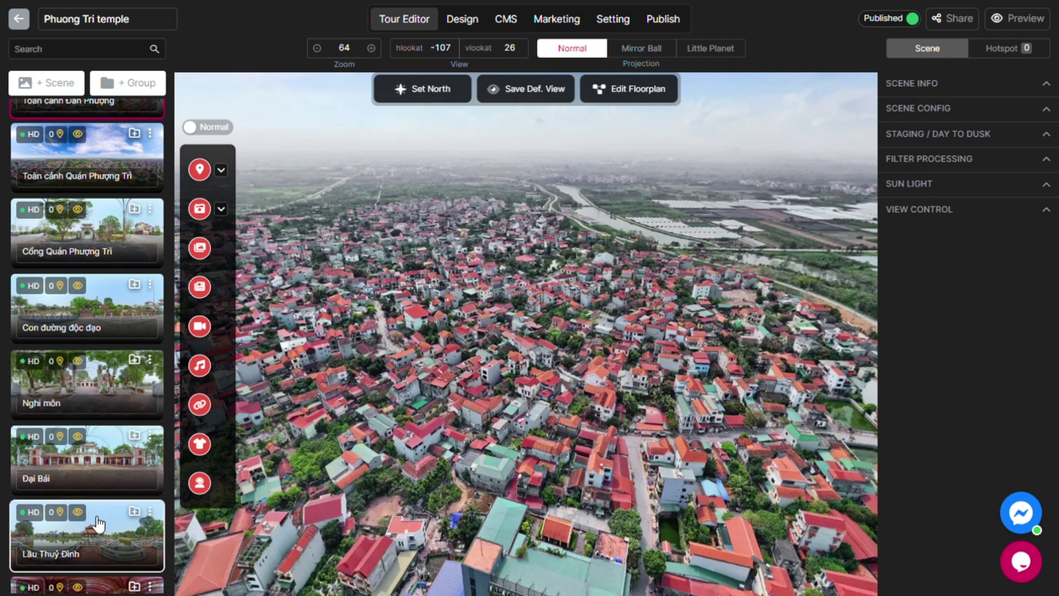
pyautogui.scroll(-1, 96, 551)
pyautogui.moveTo(99, 517); pyautogui.dragTo(104, 466)
pyautogui.scroll(3, 99, 397)
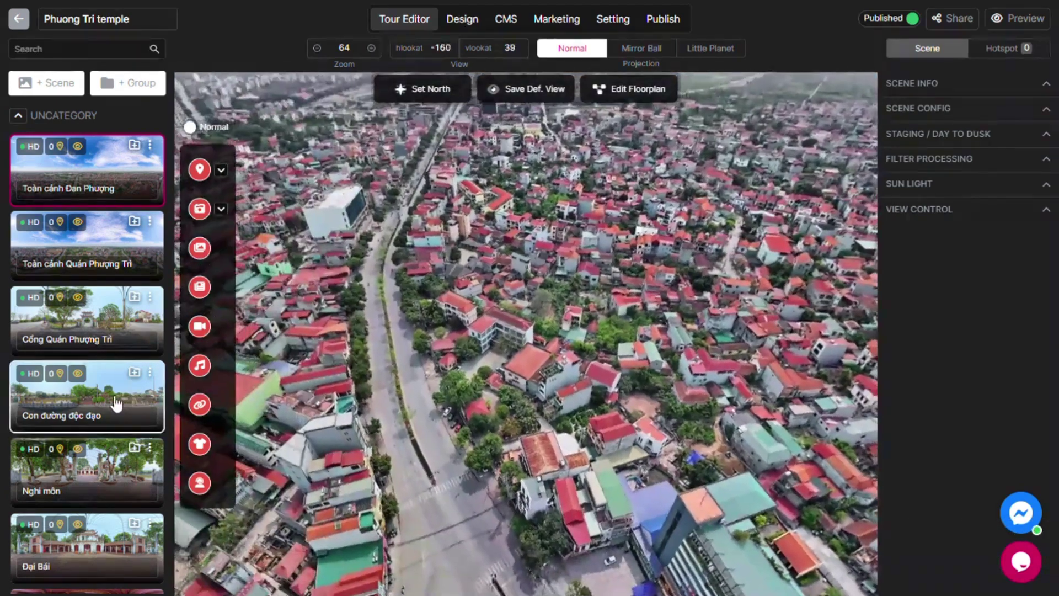
pyautogui.click(116, 404)
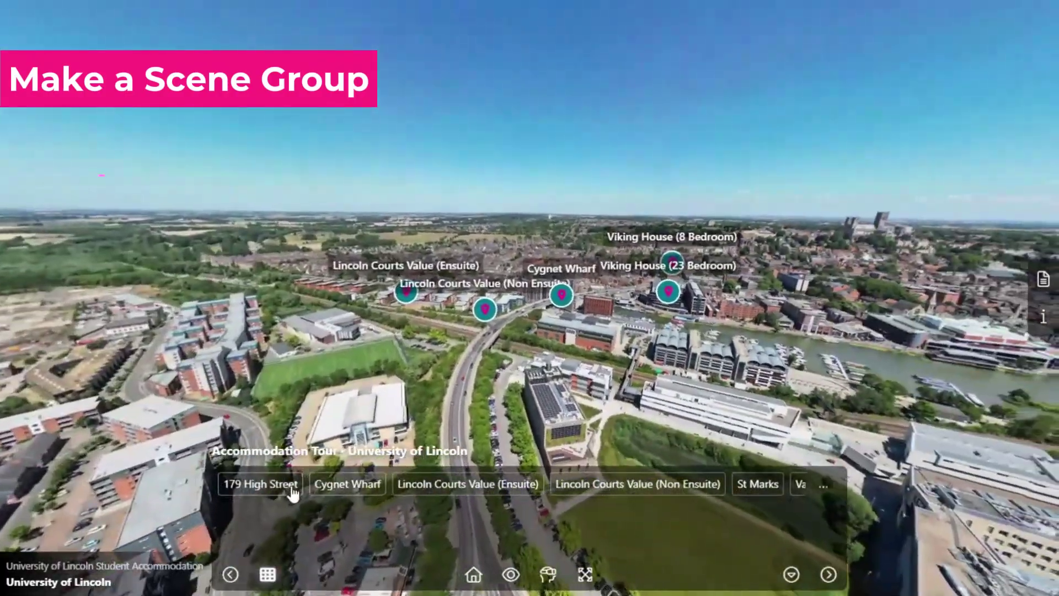
pyautogui.click(291, 488)
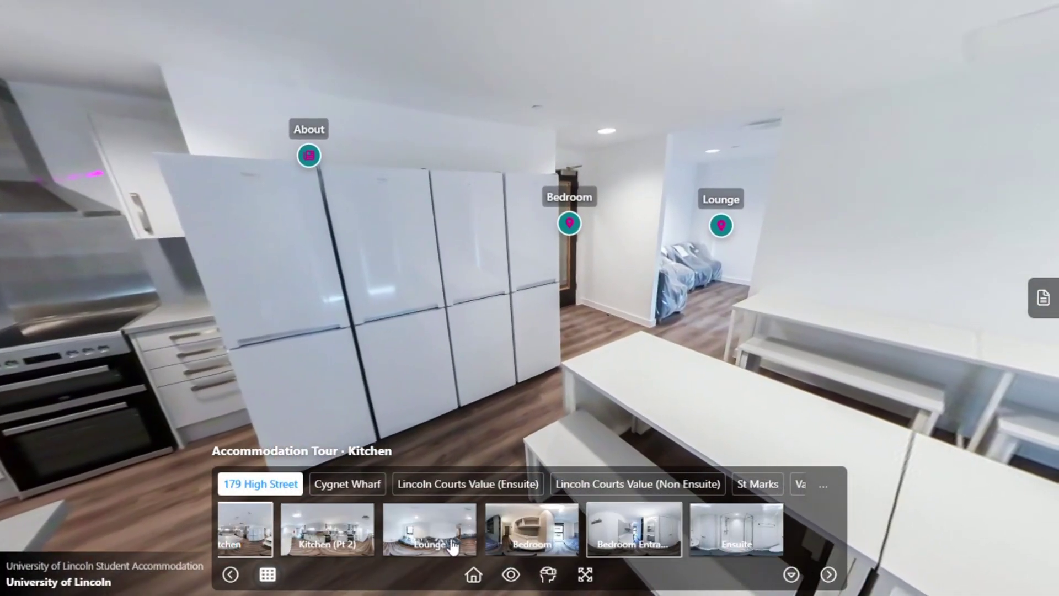
pyautogui.click(403, 546)
pyautogui.click(448, 542)
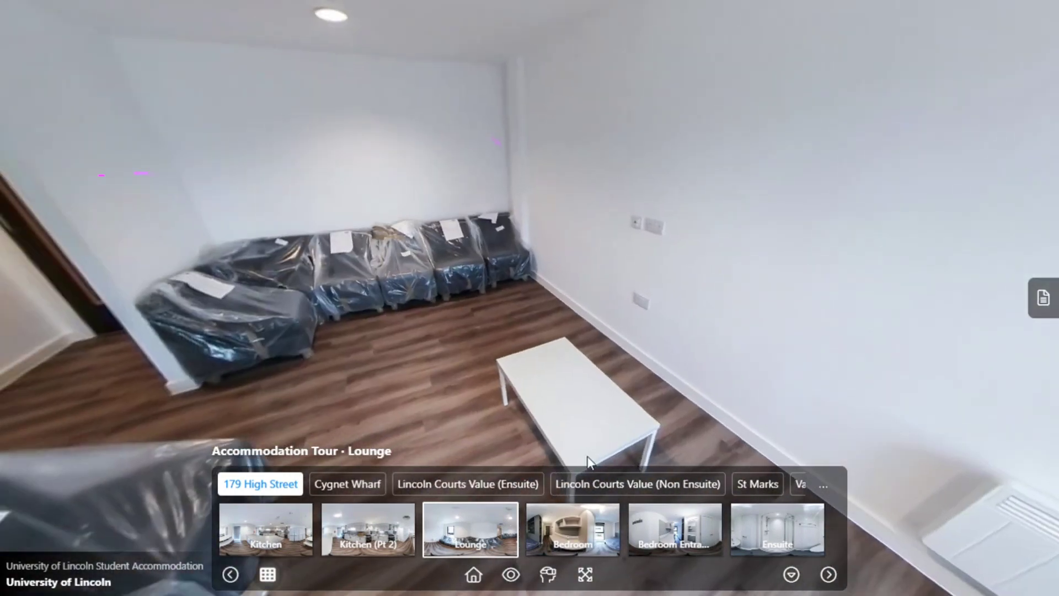
pyautogui.click(351, 485)
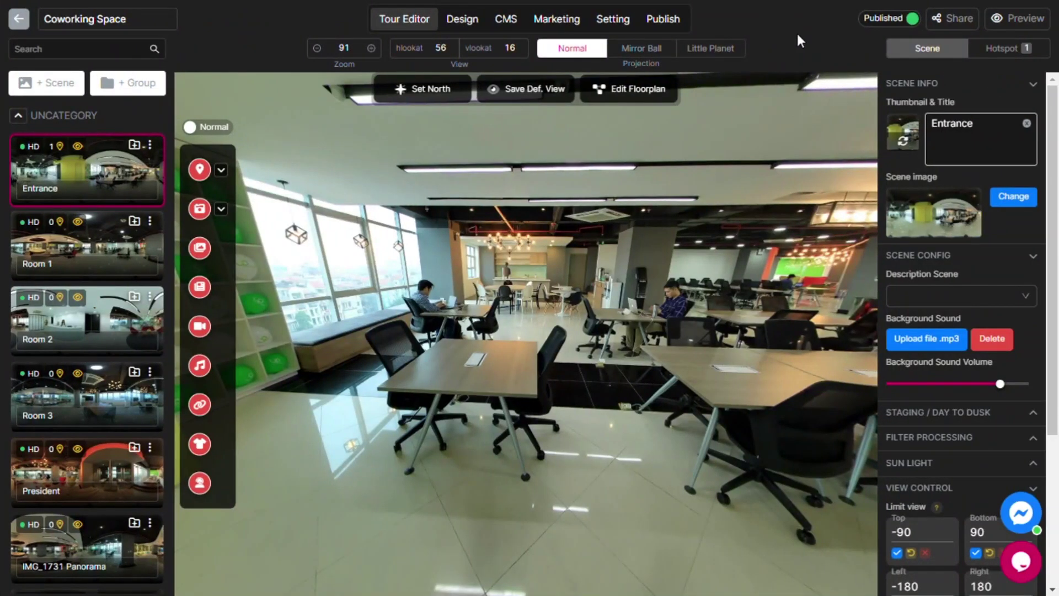
# - Create three scene groups named Entrance, Room for rent and Others
pyautogui.click(135, 223)
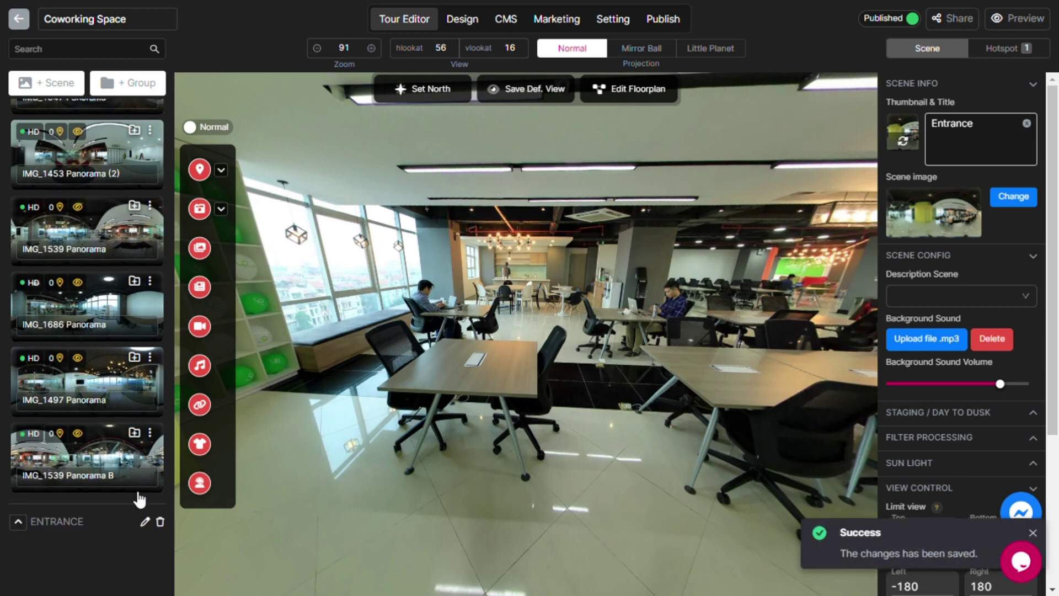
pyautogui.click(134, 130)
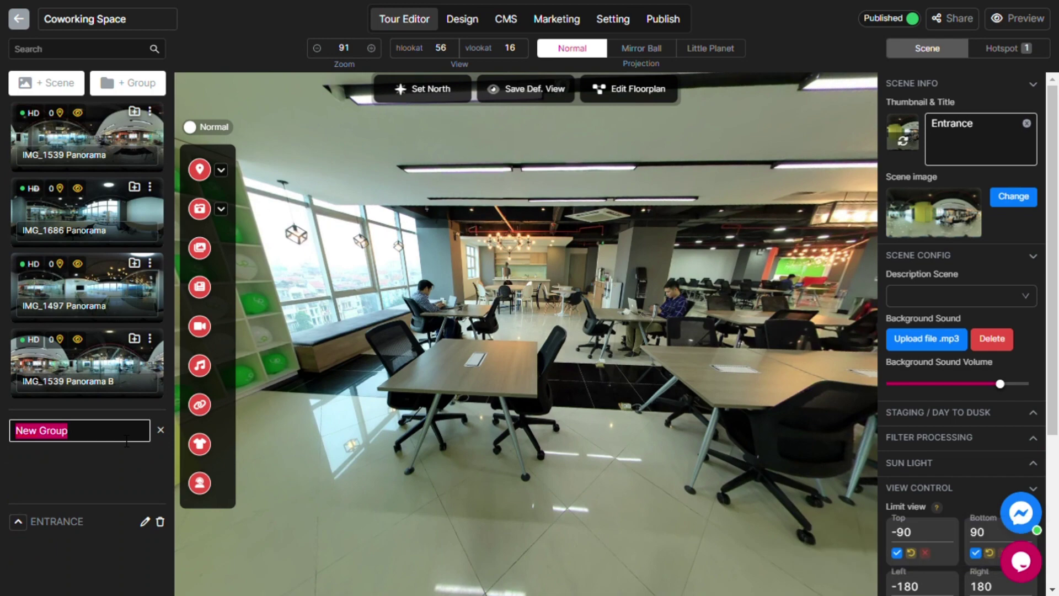
pyautogui.write('Room for rent')
pyautogui.press('Return')
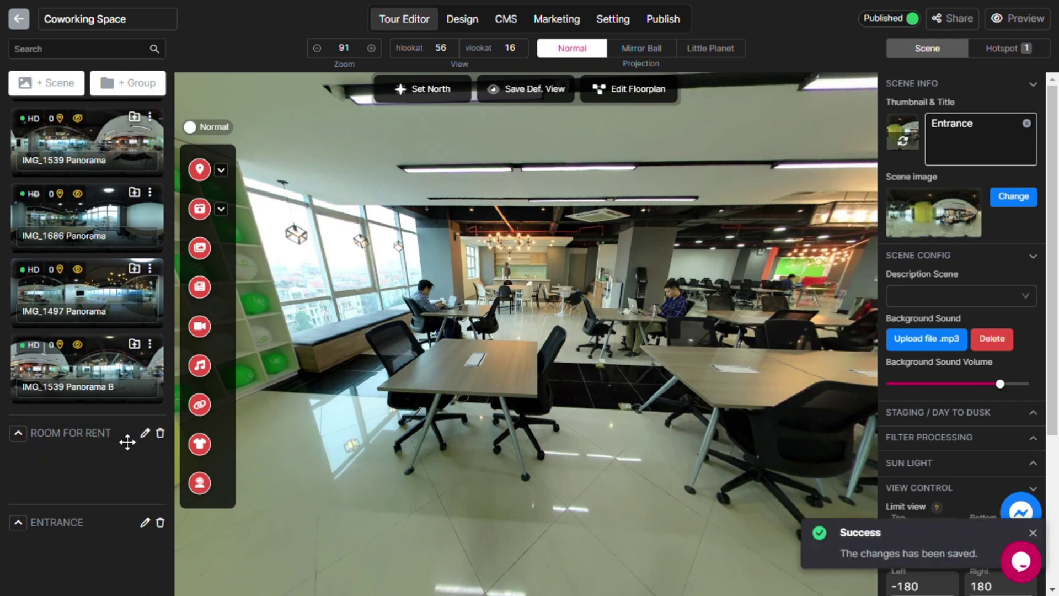
pyautogui.scroll(-2, 73, 351)
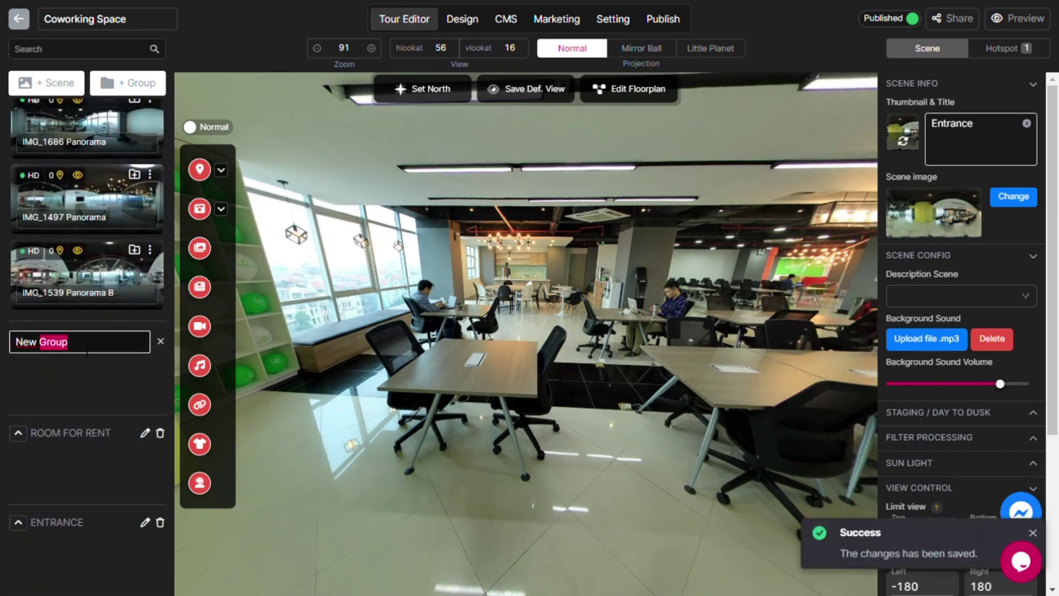
pyautogui.write('Others')
pyautogui.press('Return')
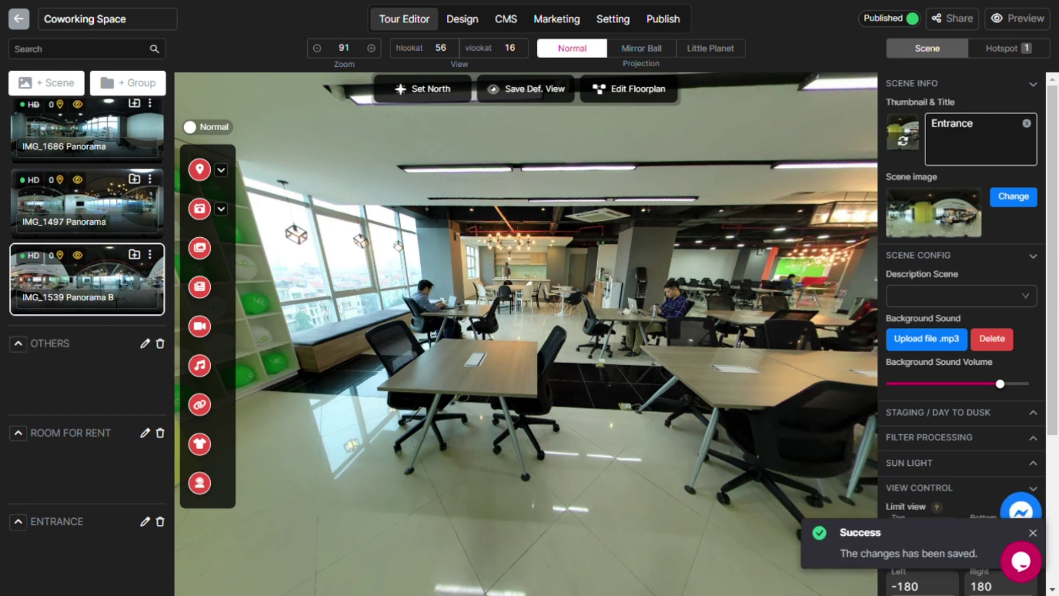
# - Drag Room for rent above Others so the order is Entrance, Room for rent, Others
pyautogui.moveTo(57, 509); pyautogui.dragTo(68, 371)
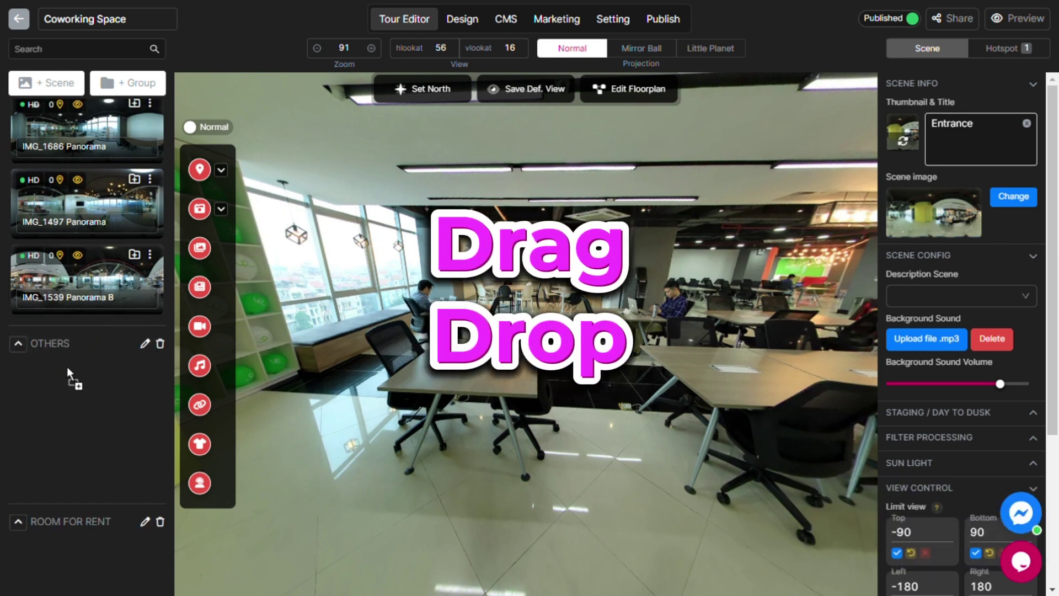
pyautogui.moveTo(44, 511); pyautogui.dragTo(46, 441)
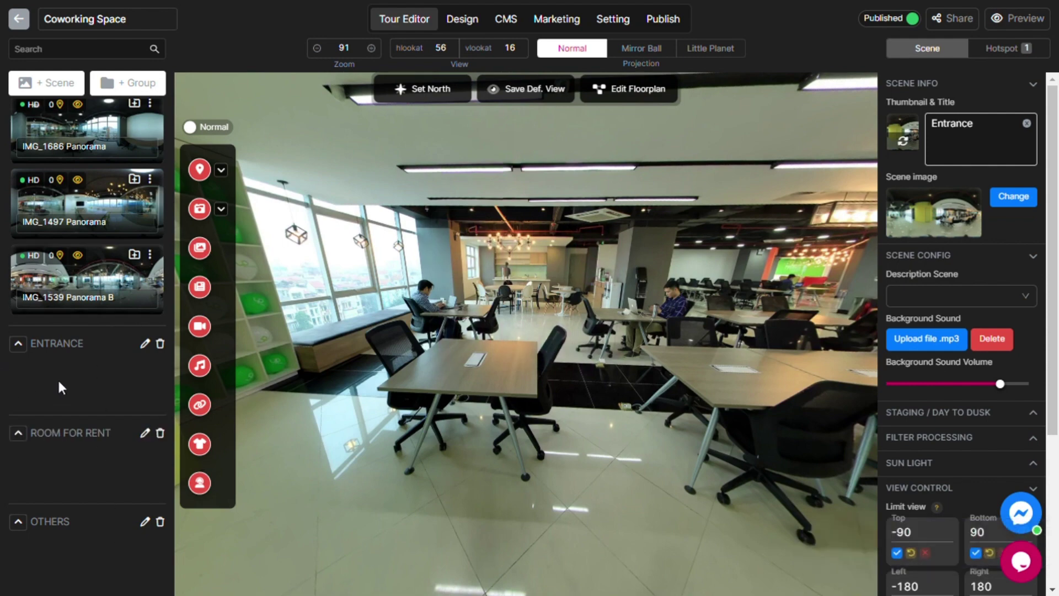
pyautogui.scroll(10, 61, 419)
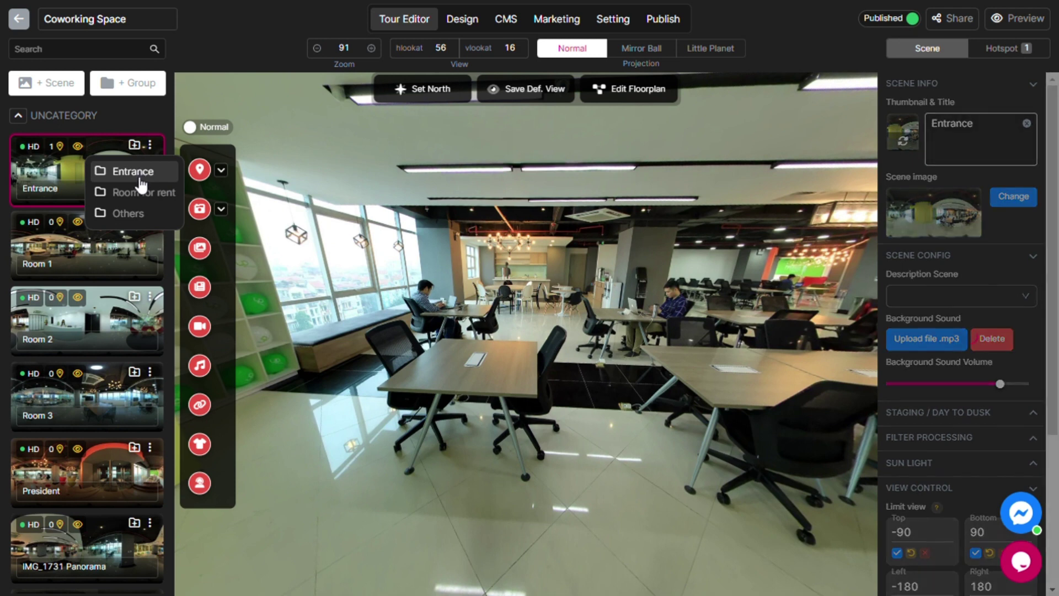
# - Put Entrance in the Entrance group, and Rooms 1–3 and President in Room for rent
pyautogui.click(141, 180)
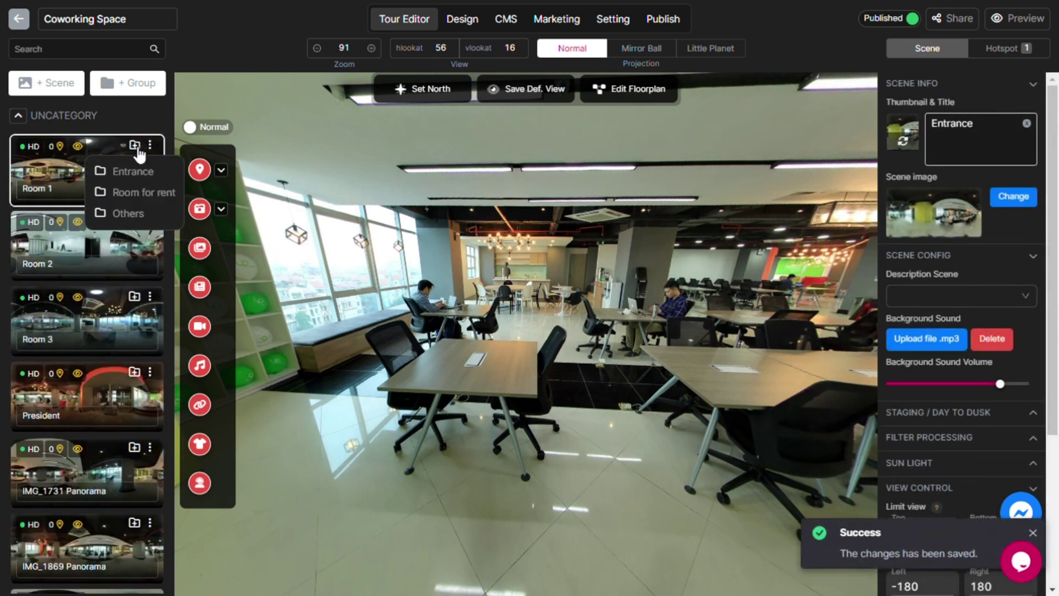
pyautogui.click(144, 192)
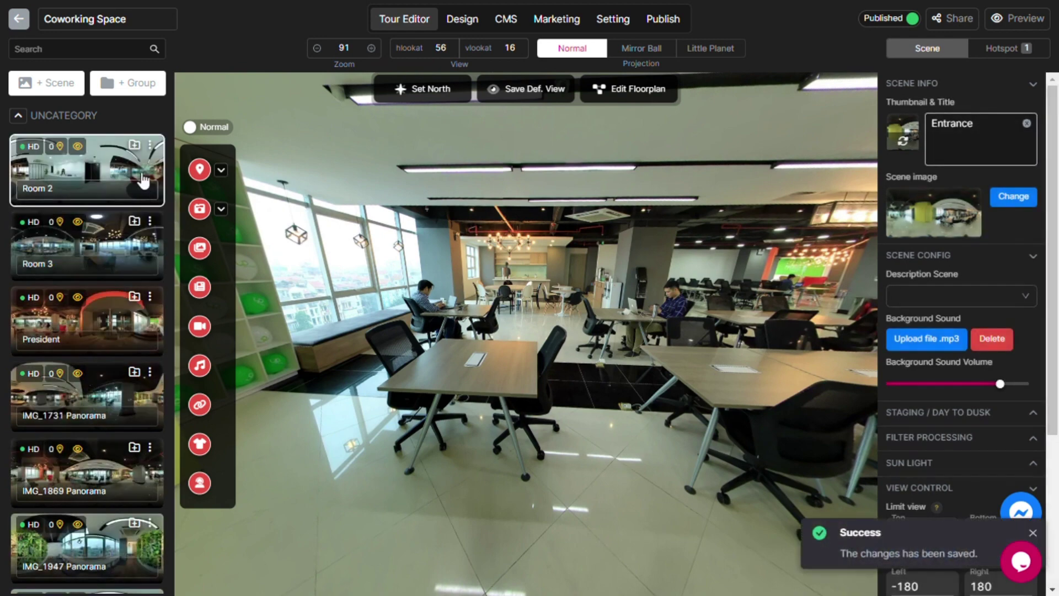
pyautogui.moveTo(134, 146)
pyautogui.click(145, 192)
pyautogui.click(144, 192)
pyautogui.click(130, 213)
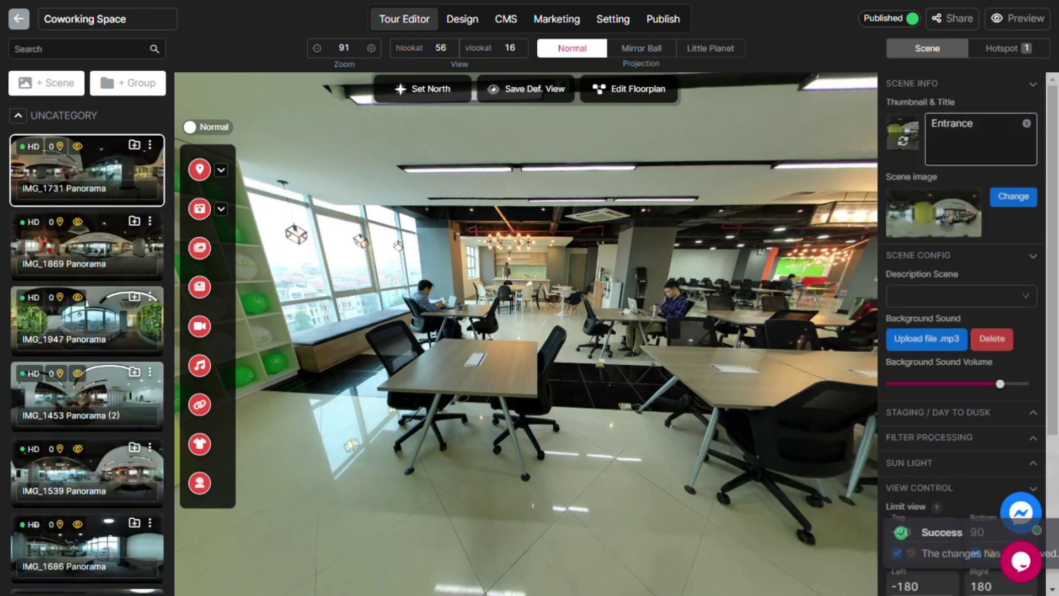
# - Move the IMG_1731, IMG_1869, IMG_1947 and remaining panoramas into Others, then collapse the groups
pyautogui.click(131, 213)
pyautogui.click(130, 213)
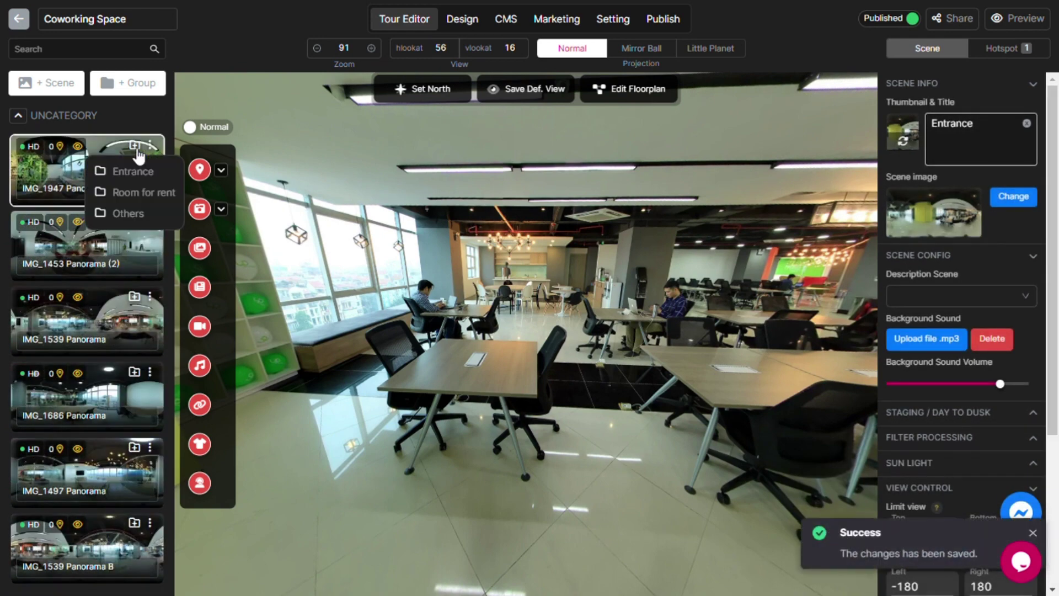
pyautogui.click(130, 213)
pyautogui.click(130, 213)
pyautogui.click(19, 115)
pyautogui.click(18, 149)
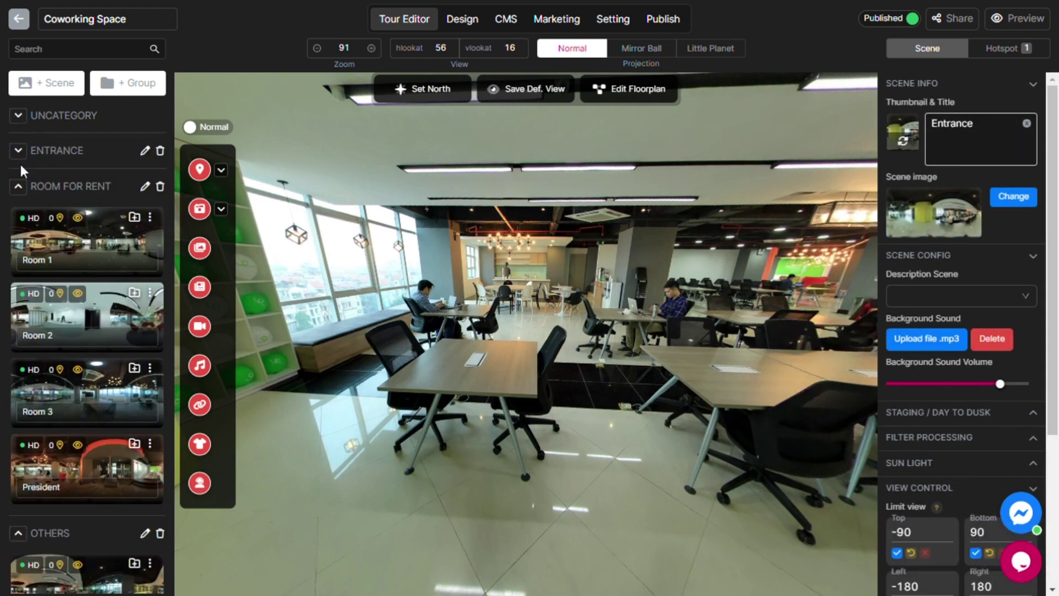
pyautogui.click(18, 177)
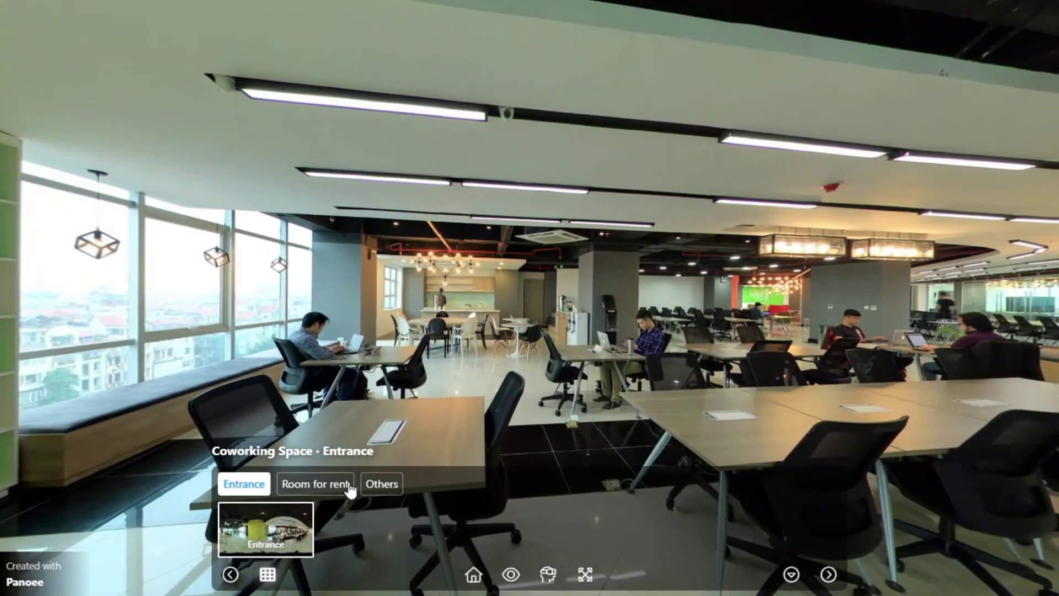
# - Preview the Room for rent and Others tabs, then follow Room 1's hotspot into Room 2
pyautogui.click(348, 484)
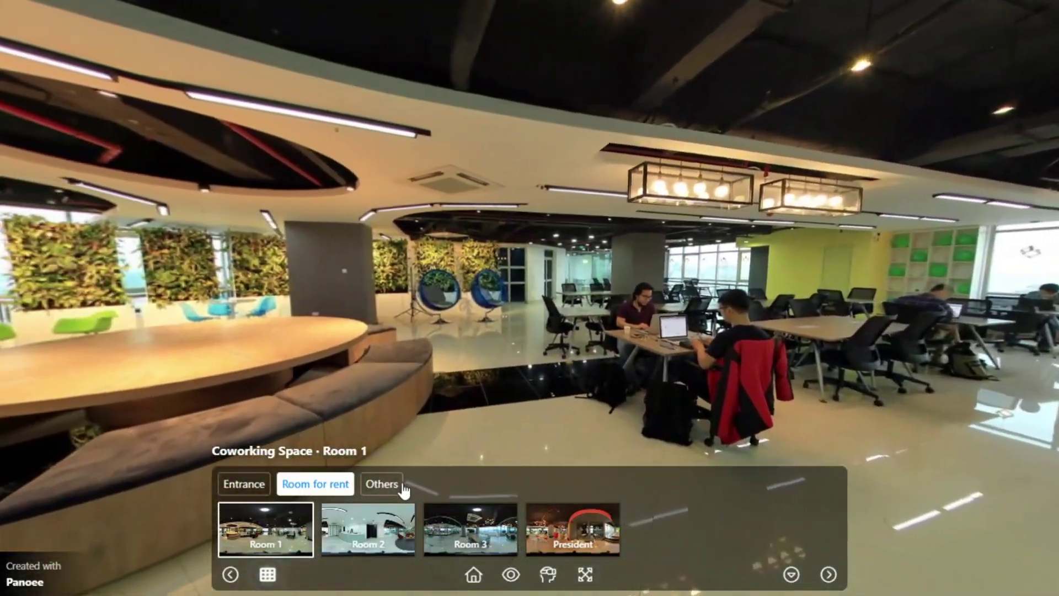
pyautogui.click(399, 485)
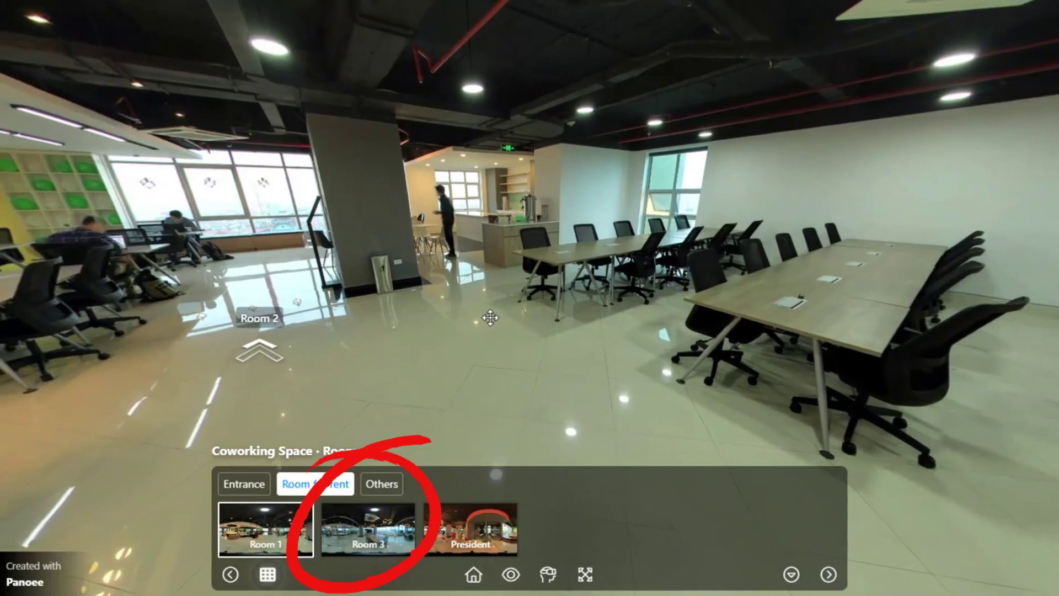
pyautogui.moveTo(490, 318); pyautogui.dragTo(524, 308)
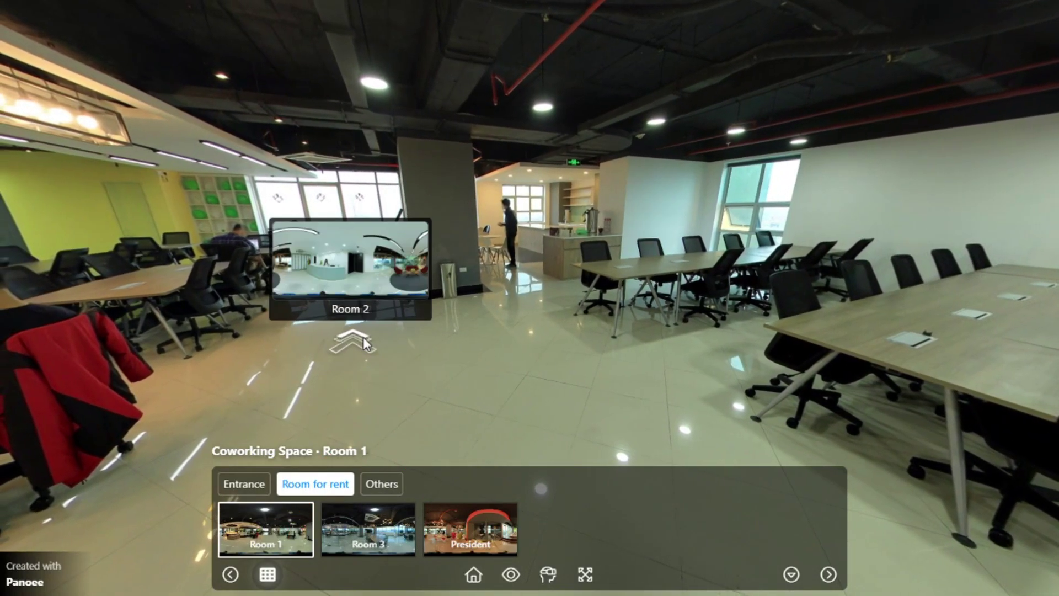
pyautogui.click(363, 338)
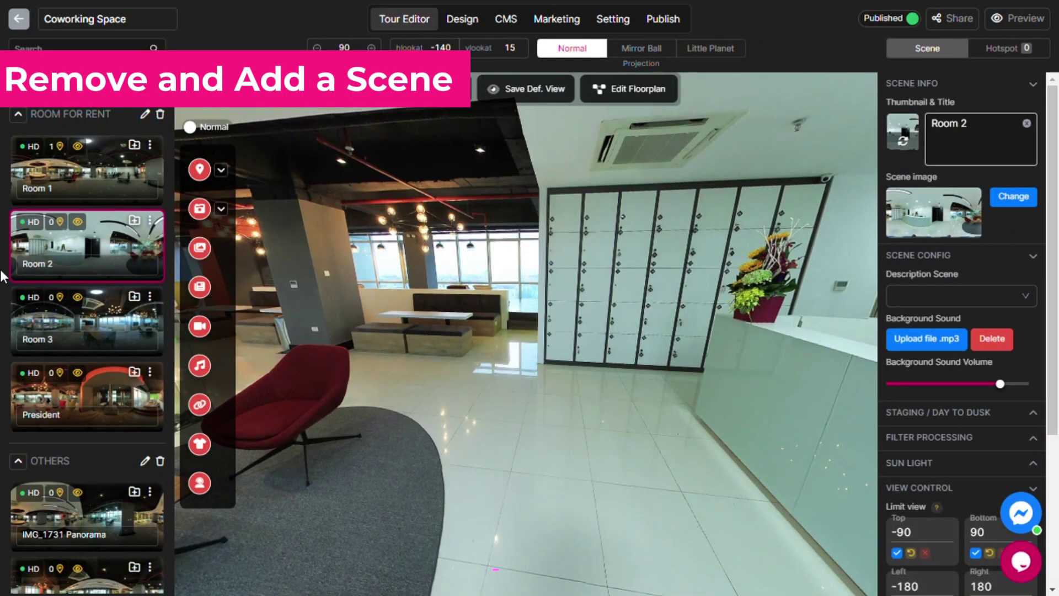
pyautogui.moveTo(366, 313); pyautogui.dragTo(444, 308)
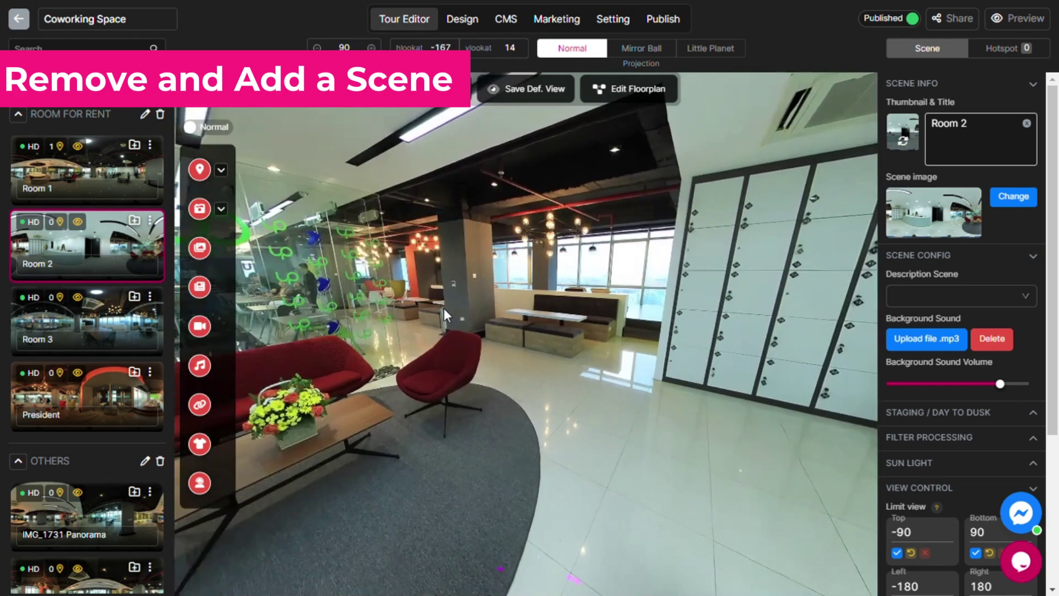
pyautogui.click(151, 222)
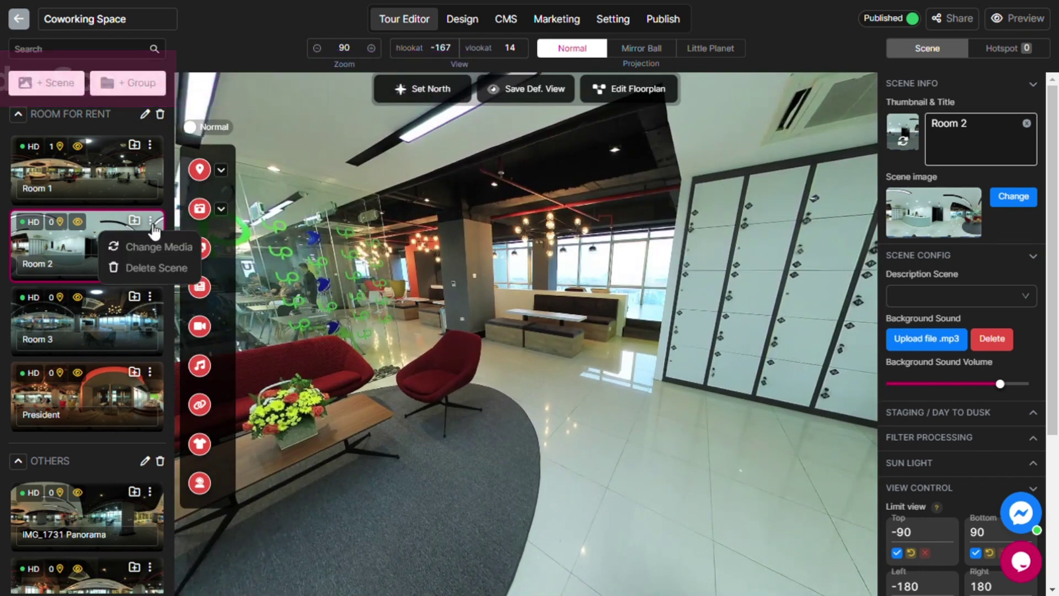
pyautogui.click(146, 270)
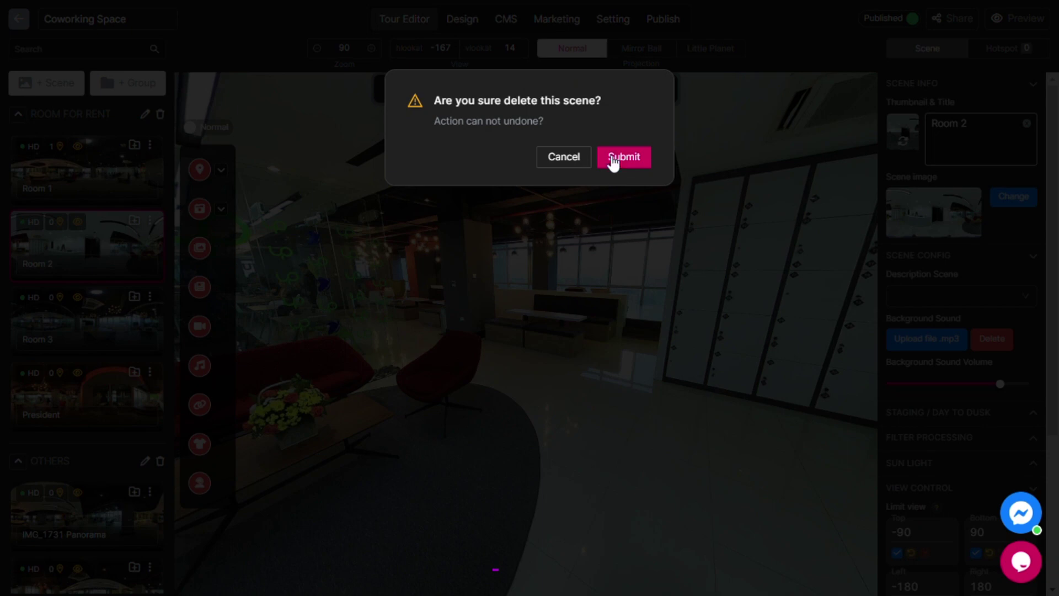
pyautogui.click(574, 163)
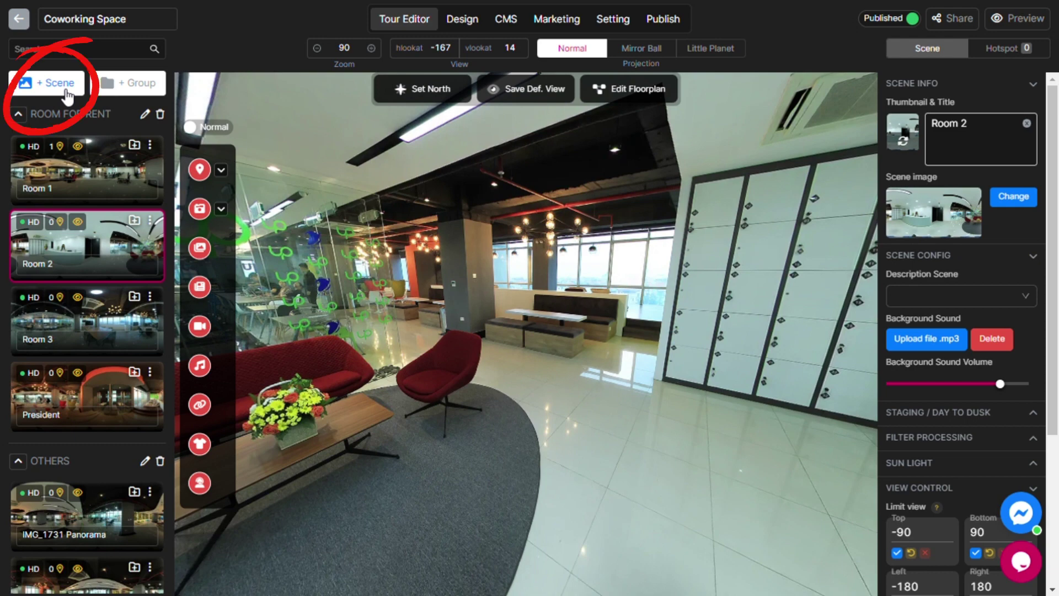
# - Open the Media Library for a new scene, then close it without adding media
pyautogui.click(900, 118)
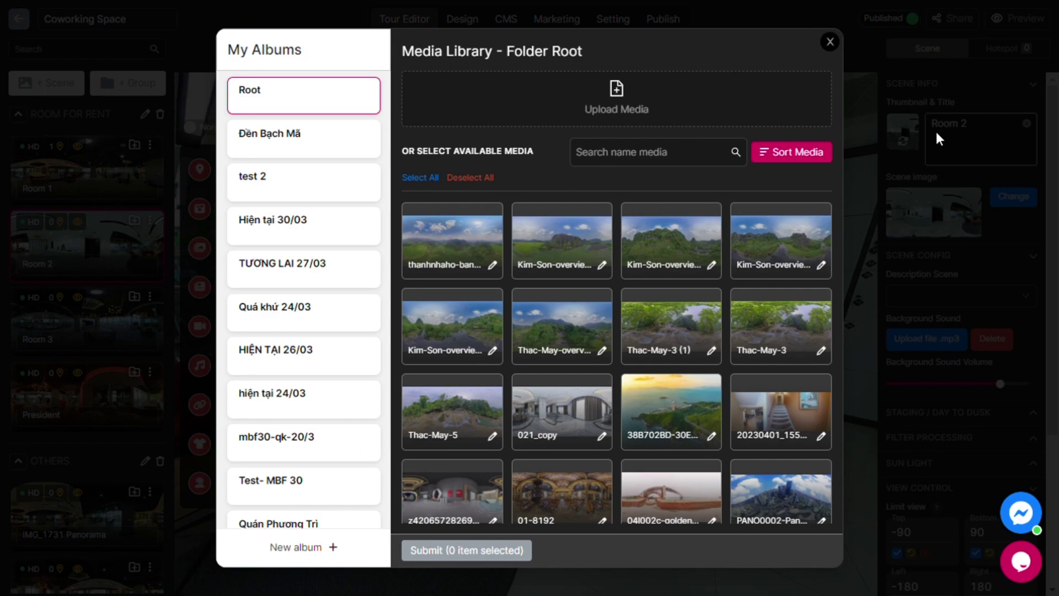
pyautogui.click(830, 42)
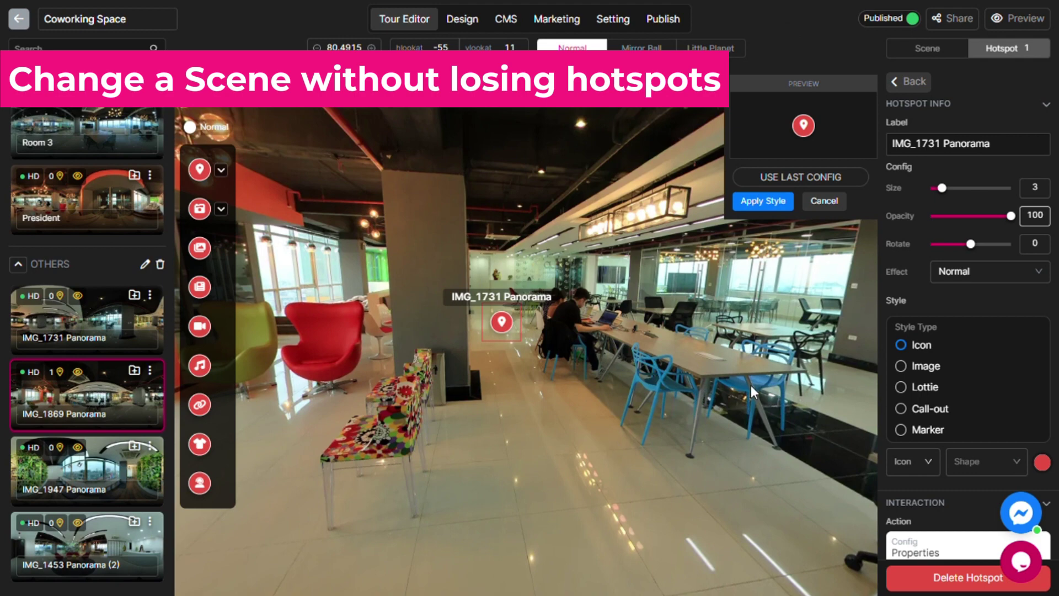
# - Rotate the IMG_1869 Panorama view right toward the red-and-green chair lounge
pyautogui.moveTo(751, 386); pyautogui.dragTo(556, 395)
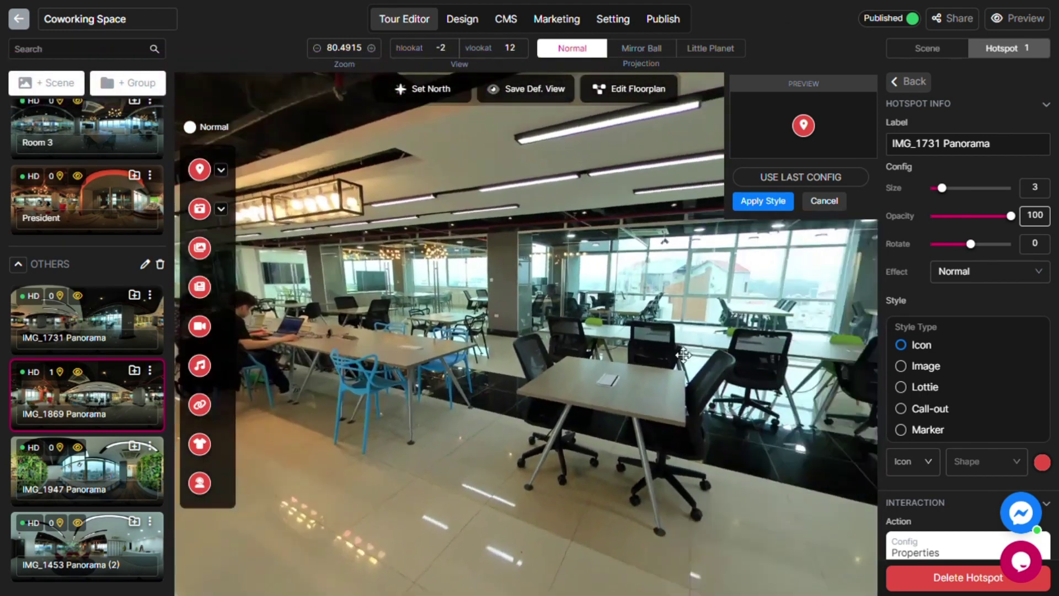
pyautogui.moveTo(799, 366); pyautogui.dragTo(652, 379)
pyautogui.moveTo(800, 380); pyautogui.dragTo(558, 399)
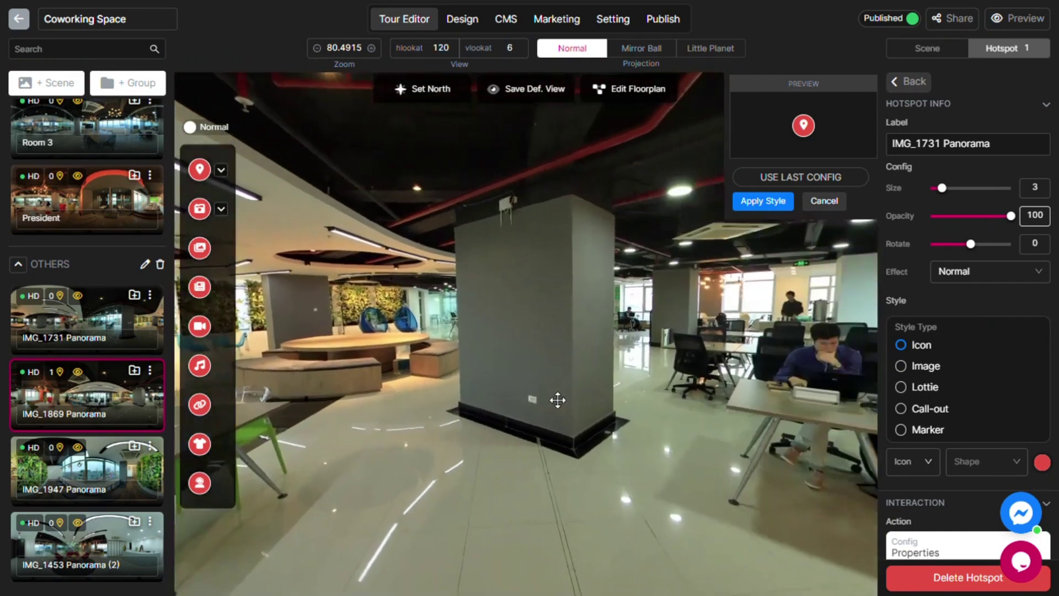
pyautogui.moveTo(795, 386); pyautogui.dragTo(342, 408)
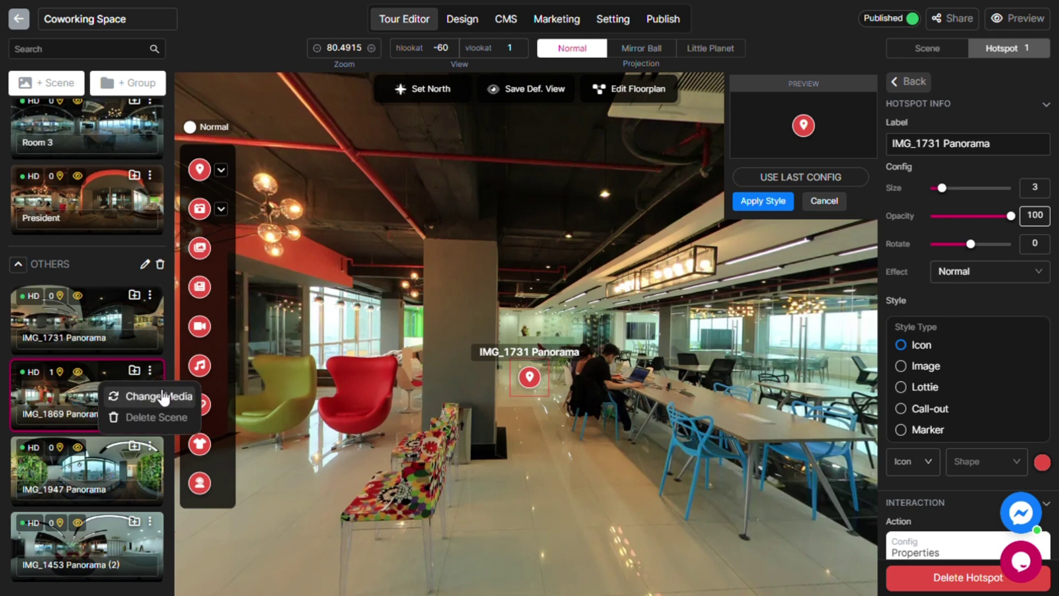
# - Change the scene's media to the IMG_1947 panorama and submit, keeping its hotspot
pyautogui.click(159, 395)
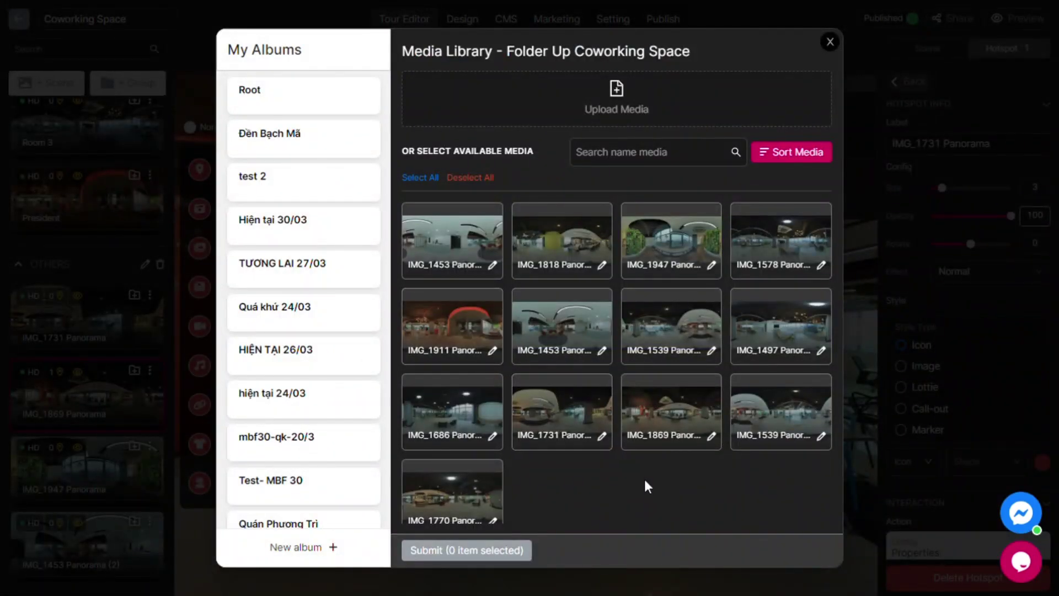
pyautogui.click(684, 249)
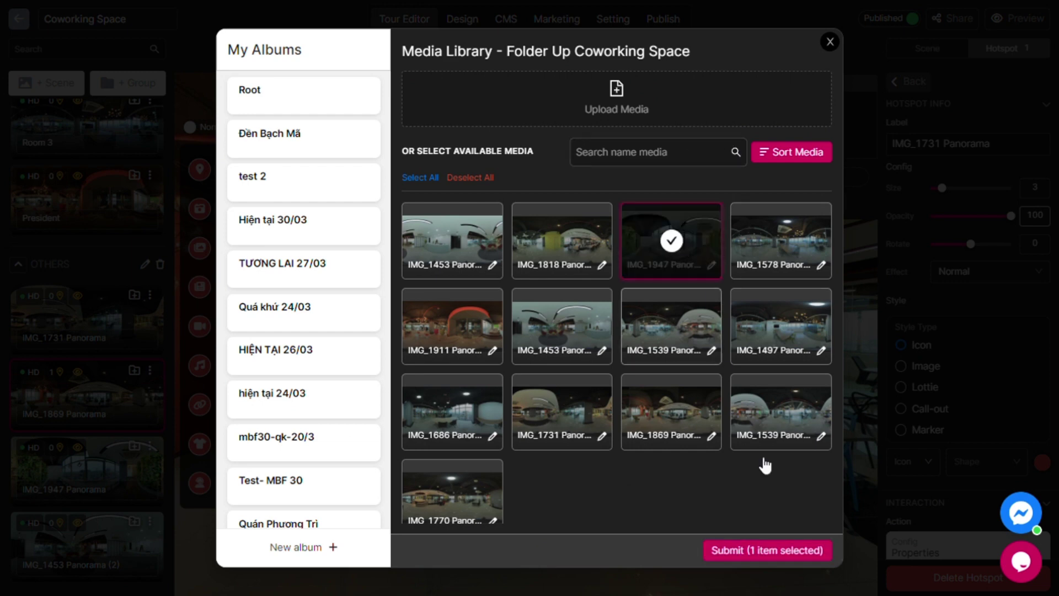
pyautogui.click(768, 551)
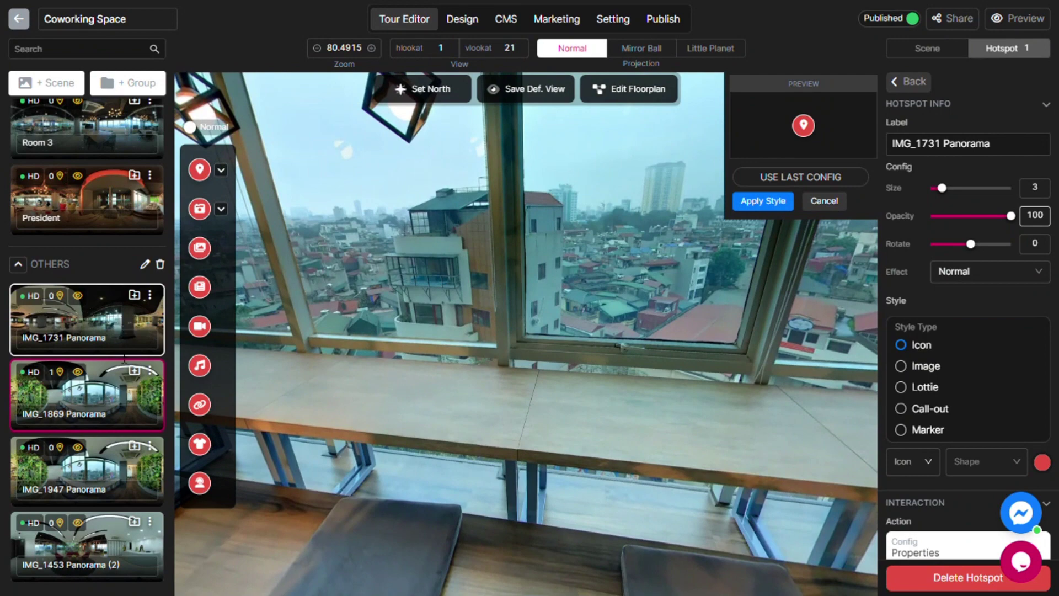
# - Reload IMG_1869 Panorama via IMG_1731 and pan to confirm its IMG_1731 hotspot survives on the new window view
pyautogui.click(123, 324)
pyautogui.click(99, 395)
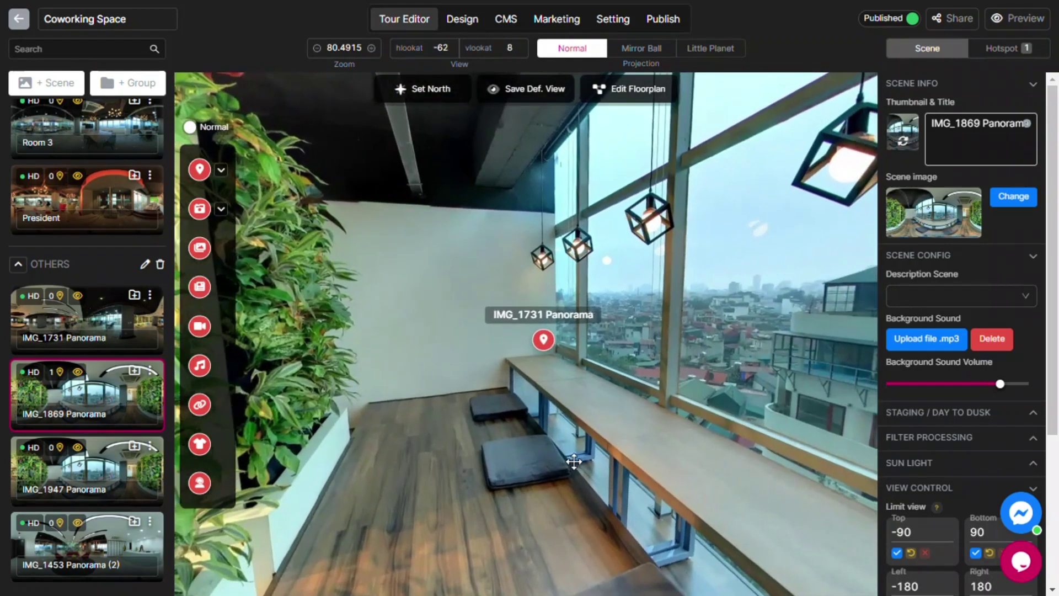
pyautogui.moveTo(573, 461); pyautogui.dragTo(541, 465)
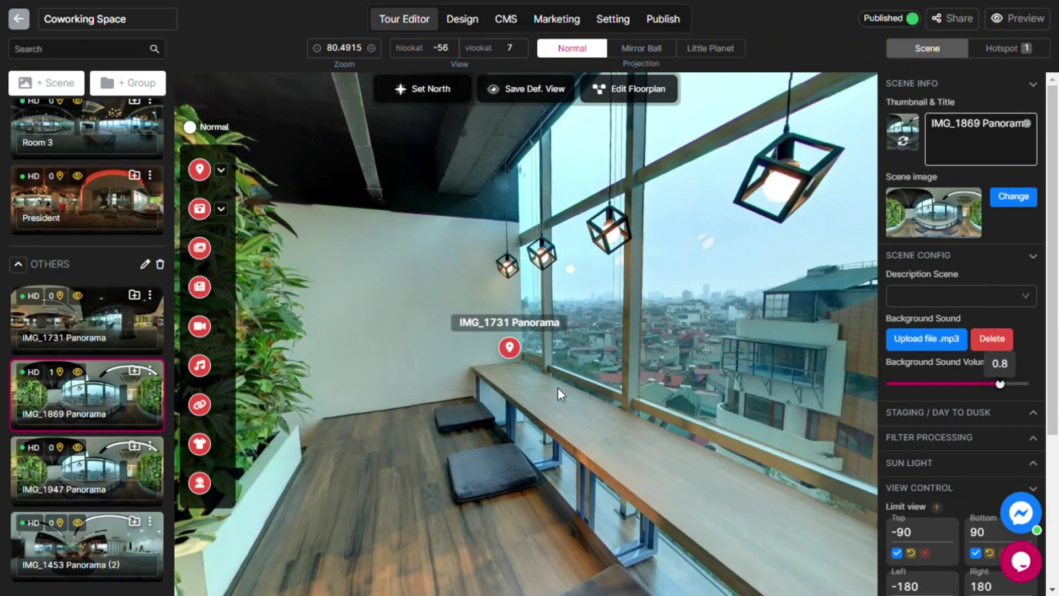
pyautogui.moveTo(531, 191); pyautogui.dragTo(562, 209)
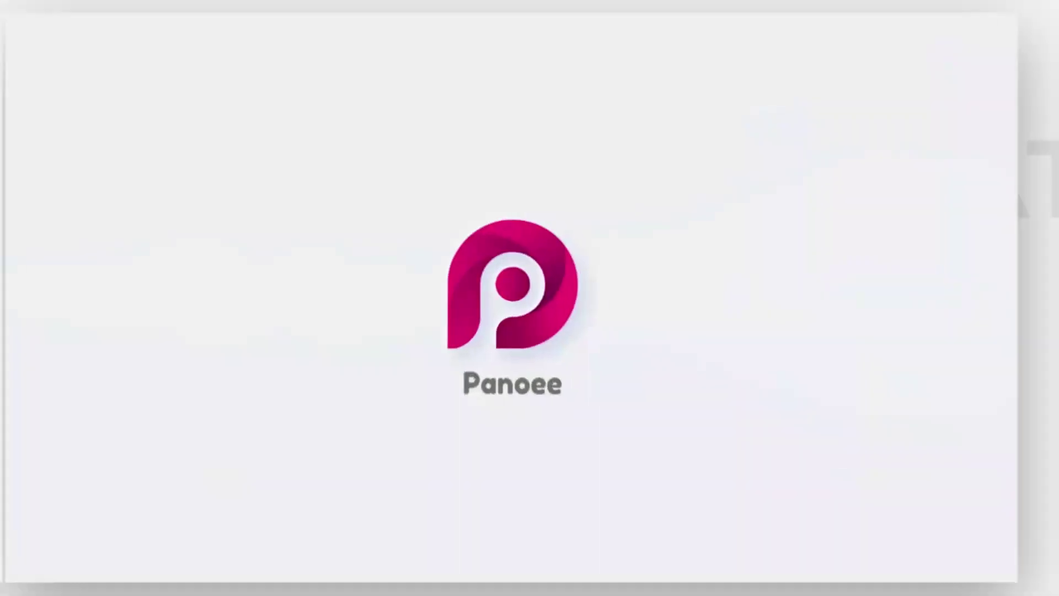